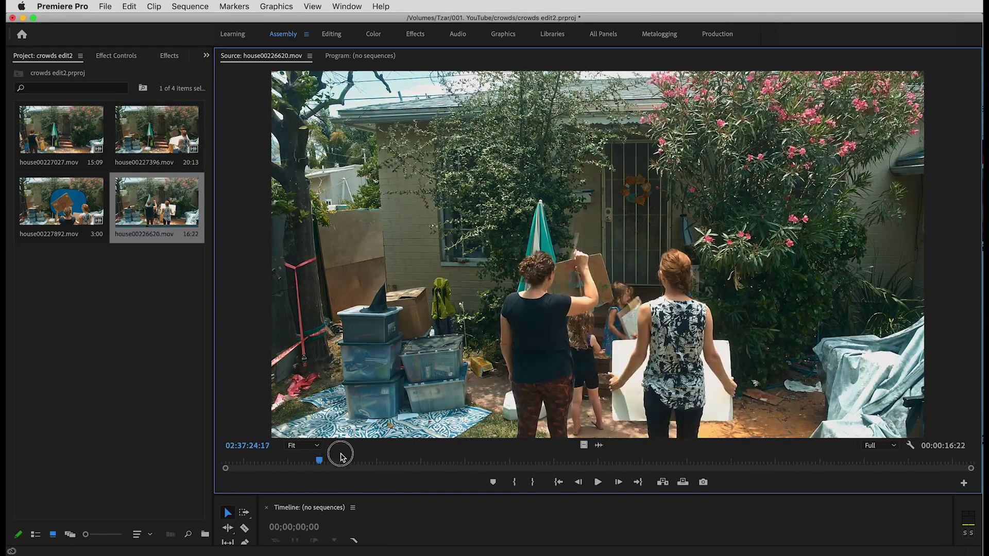
Preview the house00226620, house00227027 and house00227892 source clips to compare the takes before assembling them.
drag(340, 456, 481, 448)
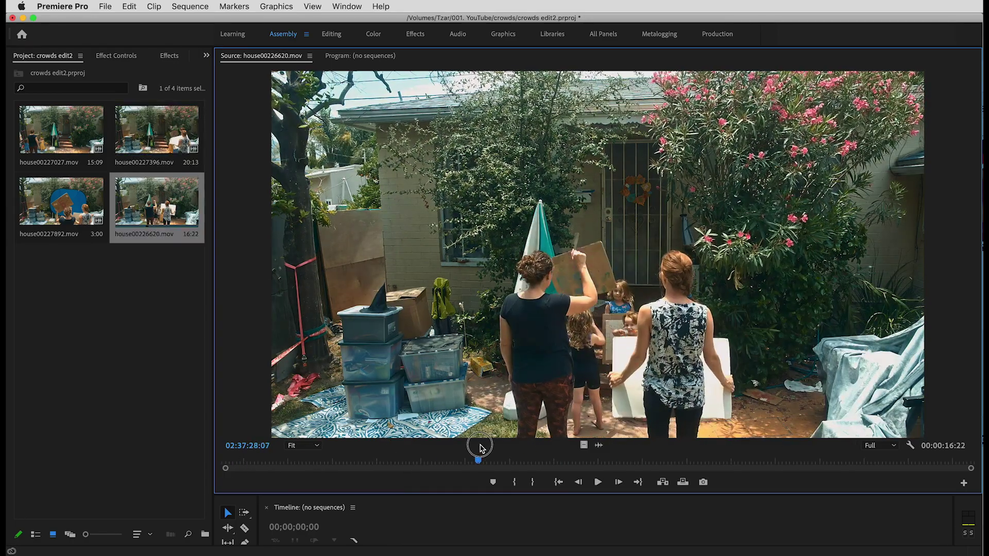
double_click(56, 133)
double_click(127, 142)
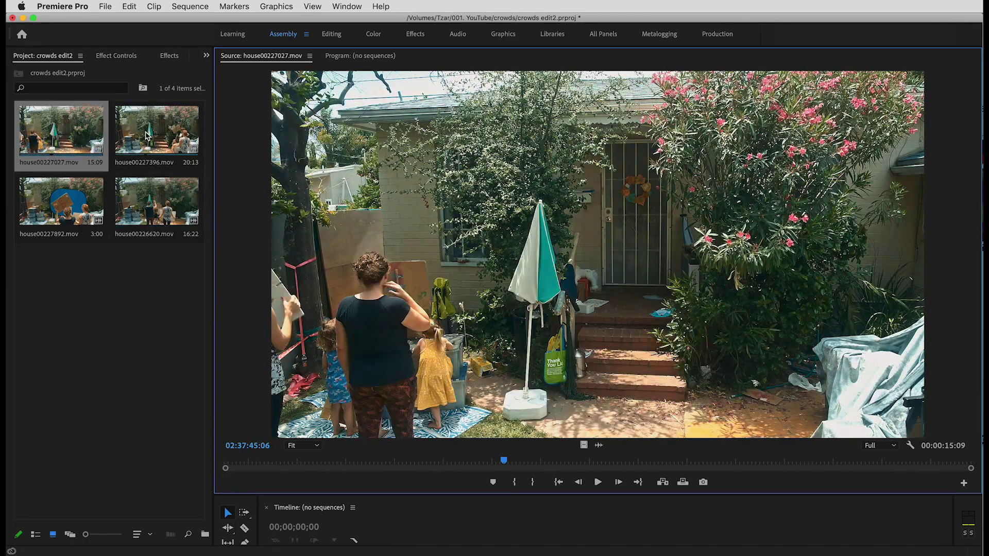
double_click(79, 221)
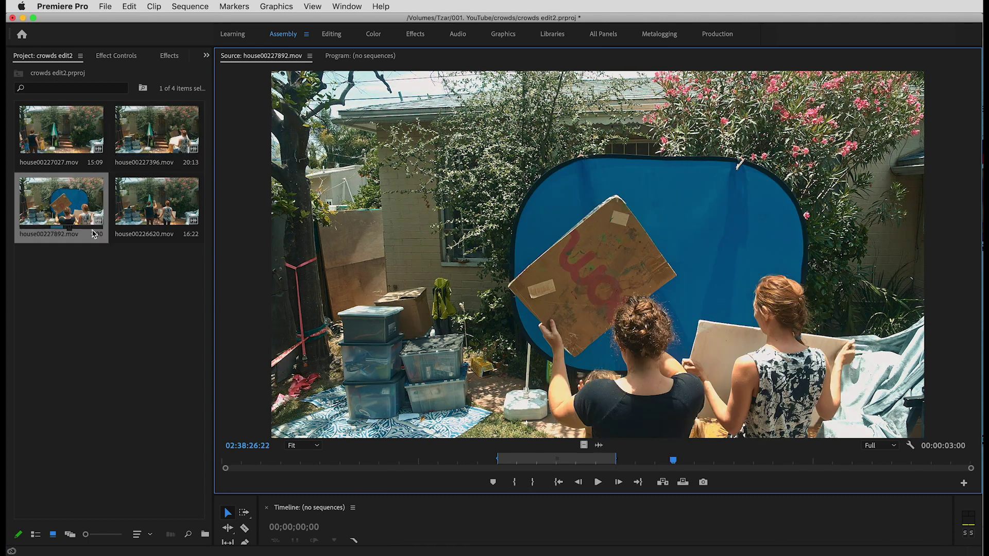
drag(505, 460, 309, 486)
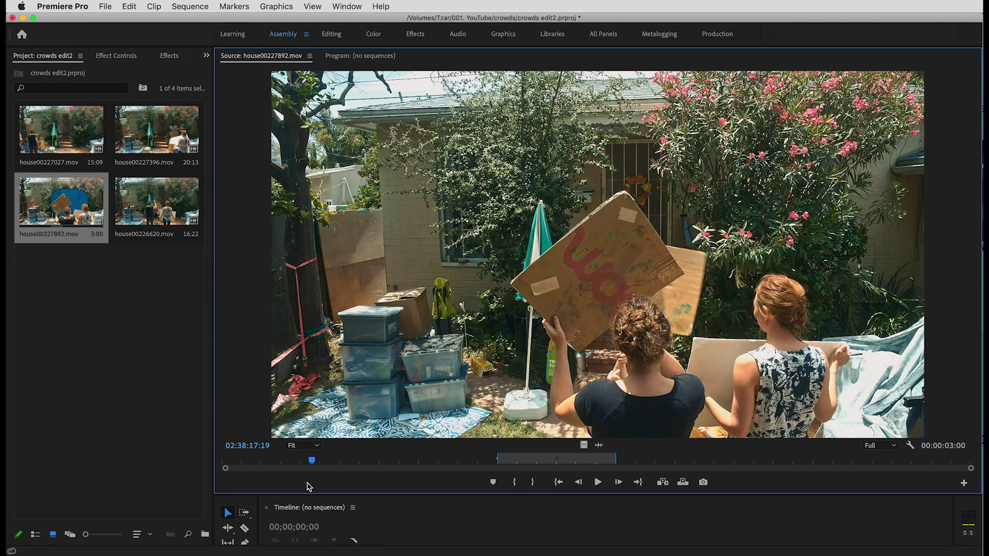
double_click(61, 131)
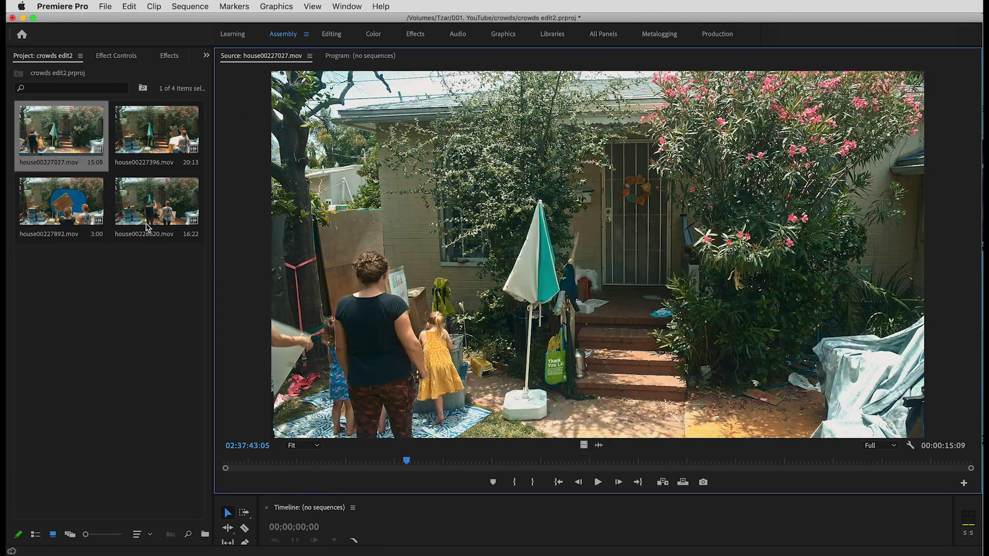
double_click(142, 206)
drag(423, 461, 267, 455)
Create a sequence from house00226620.mov and delete the clip's audio from the timeline.
drag(331, 494, 349, 350)
drag(156, 206, 286, 422)
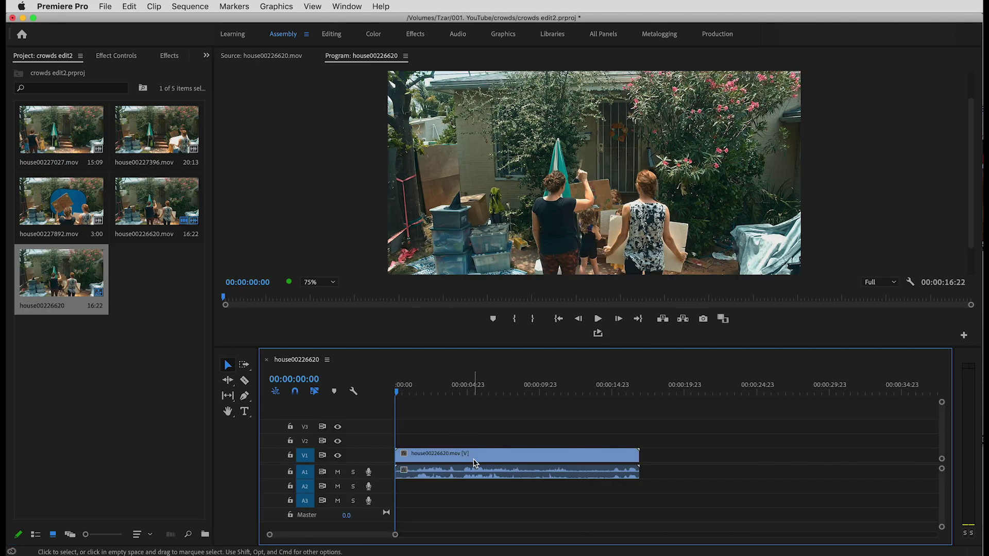
click(484, 473)
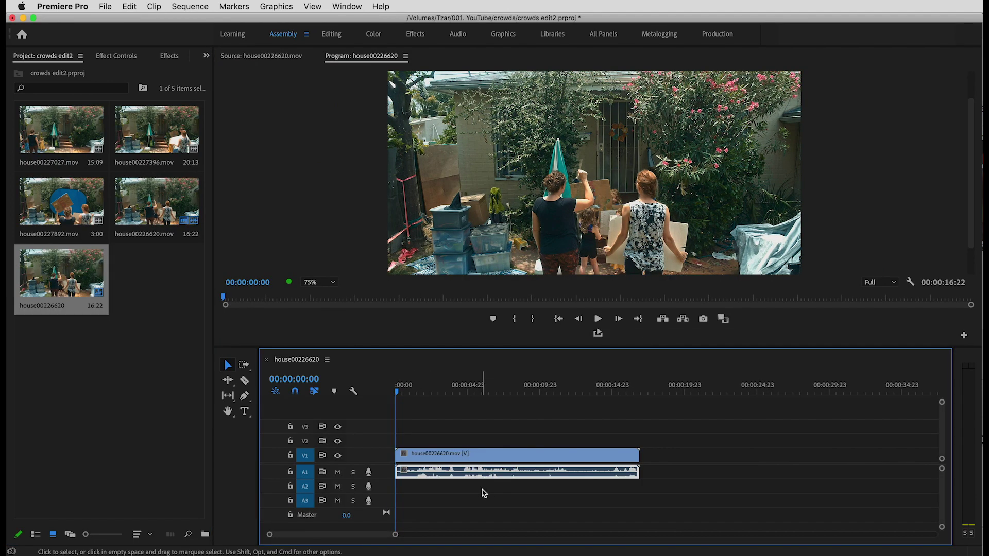
key(Delete)
Trim the house00226620.mov clip in the timeline to a length of 6:05 and scrub through the result.
drag(413, 382, 591, 370)
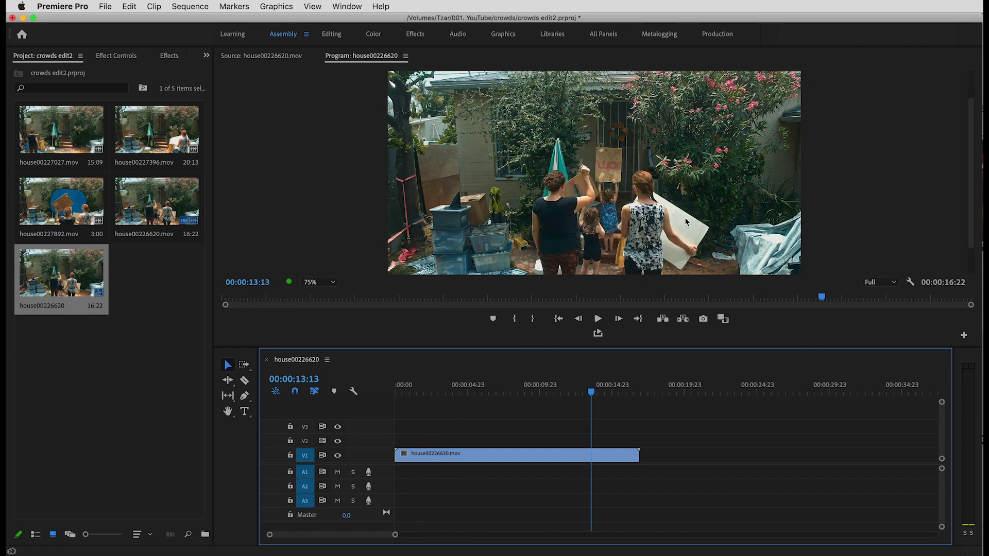
drag(590, 390, 438, 390)
key(w)
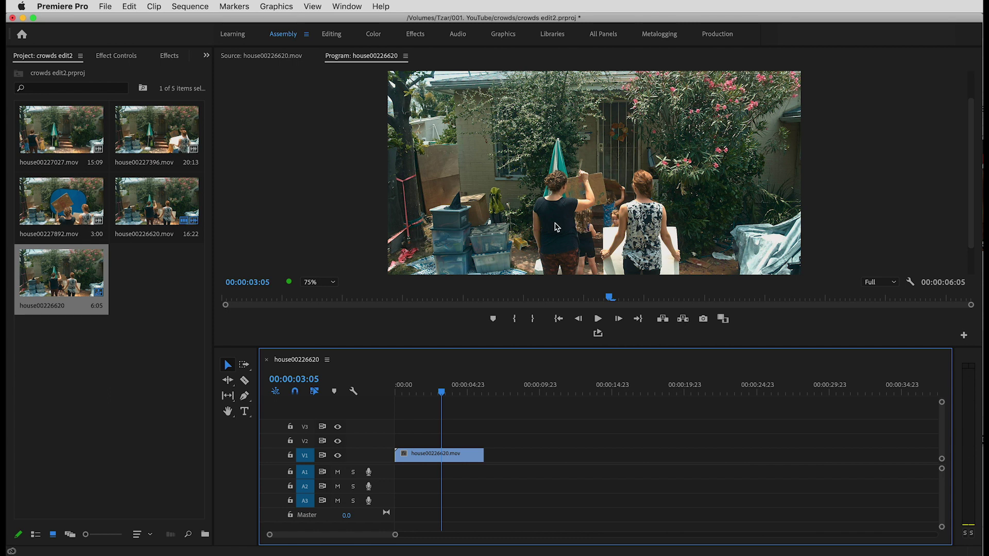
click(403, 387)
drag(435, 380, 411, 381)
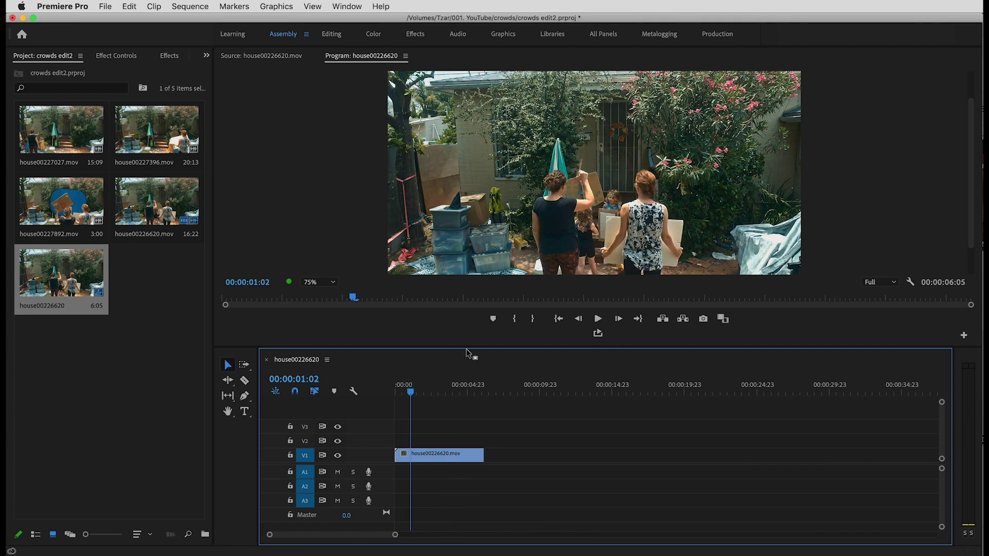
Mark an out point at 02:38:00:00 in house00227396.mov and place its video on V2, matching the length of the V1 clip.
drag(475, 346, 470, 400)
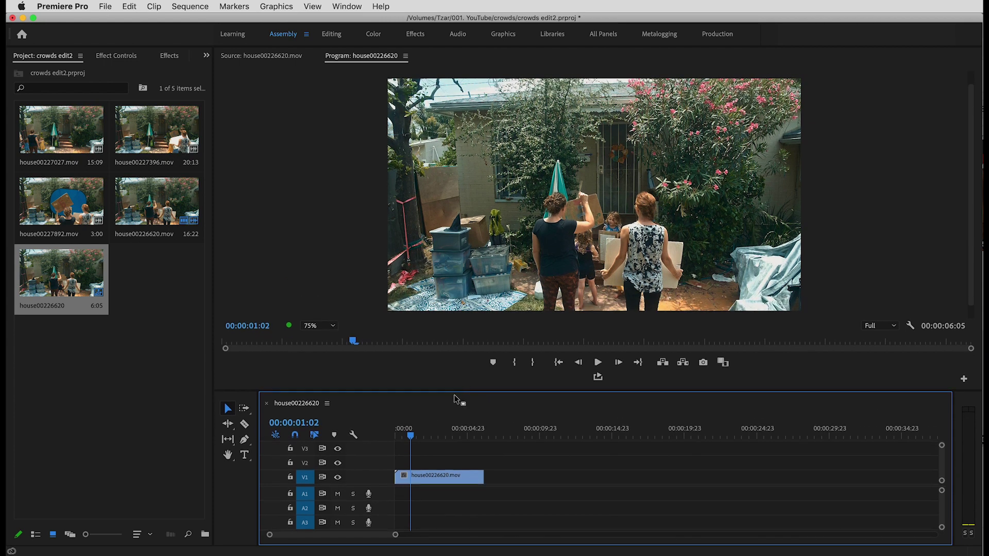
double_click(175, 135)
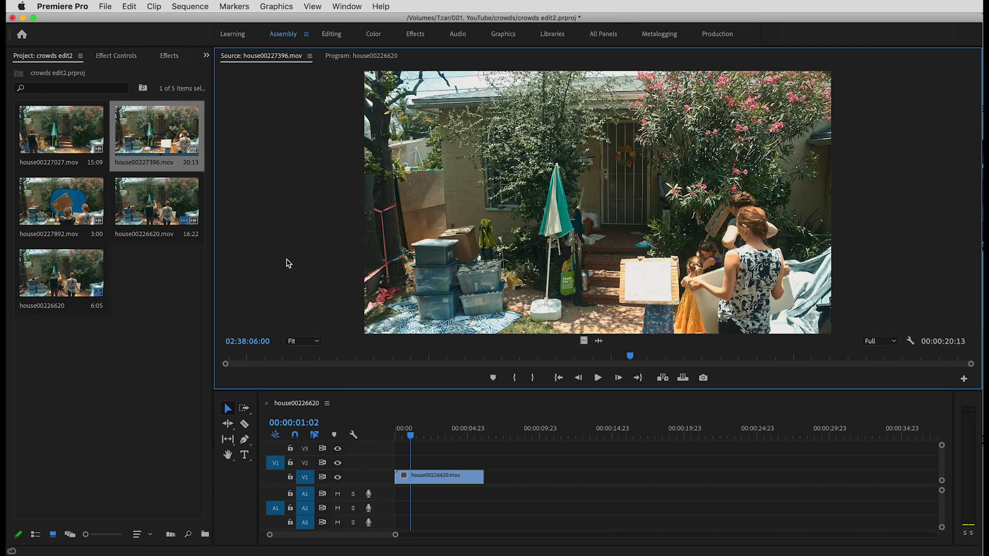
drag(249, 357, 410, 354)
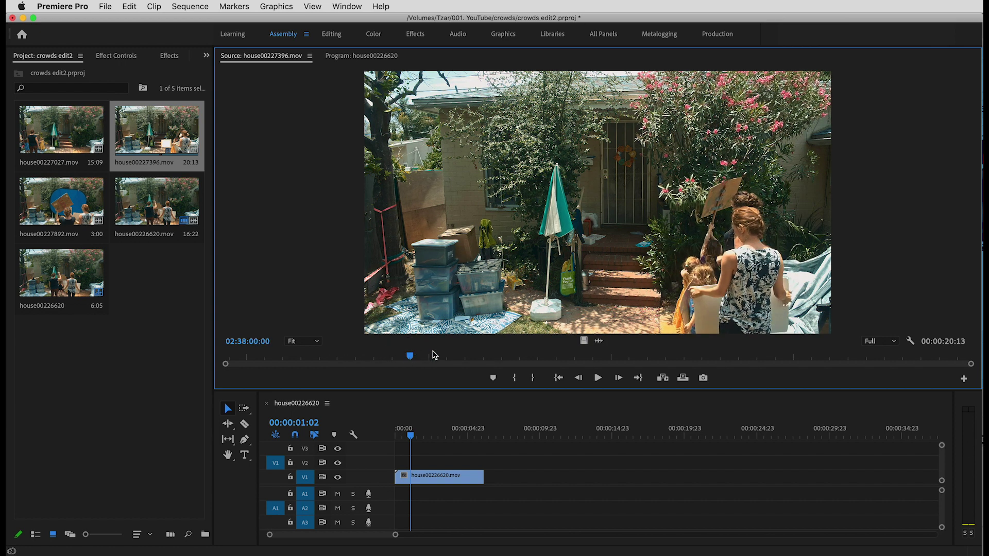
key(o)
drag(585, 344, 482, 459)
drag(404, 430, 431, 428)
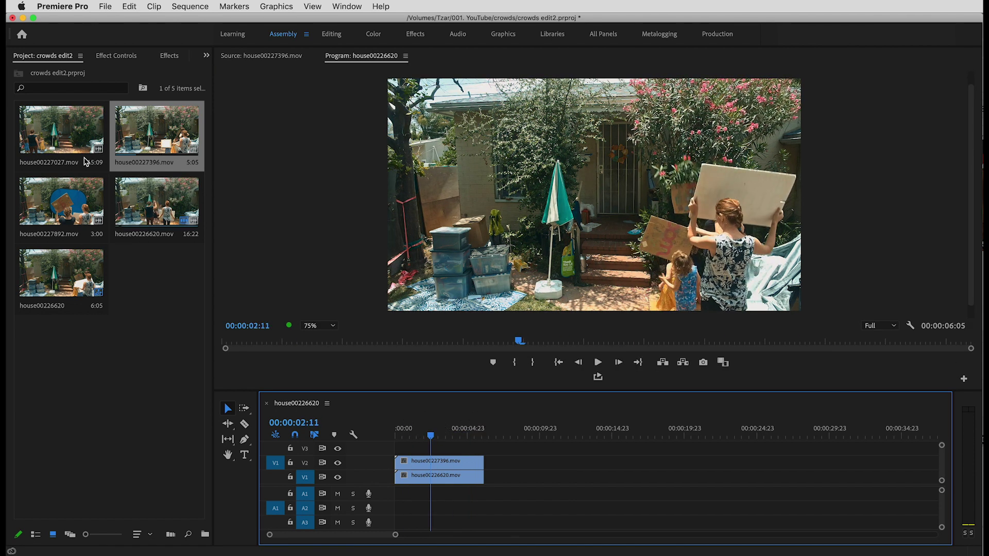
Place the video of house00227027.mov, ending at 02:37:48:05, on V3 and trim its end to match the clips below.
double_click(72, 139)
drag(248, 360, 335, 353)
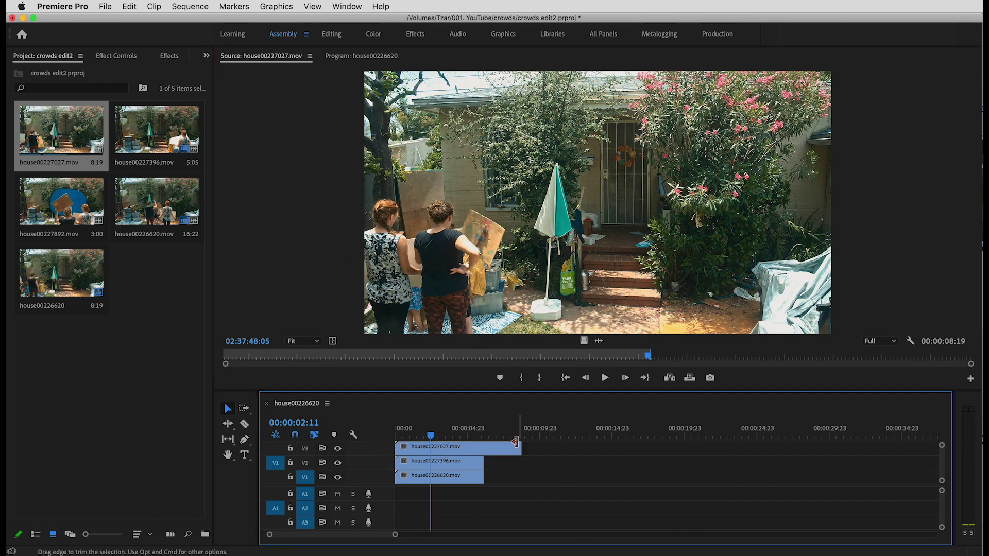
drag(517, 448, 483, 448)
click(405, 428)
mouse_move(405, 428)
mouse_down()
mouse_move(436, 432)
mouse_move(391, 432)
mouse_move(415, 435)
mouse_up()
Add a rectangular opacity mask to the V3 clip, shaped to the full-height left third containing the woman and children.
scroll(376, 502, up, 2)
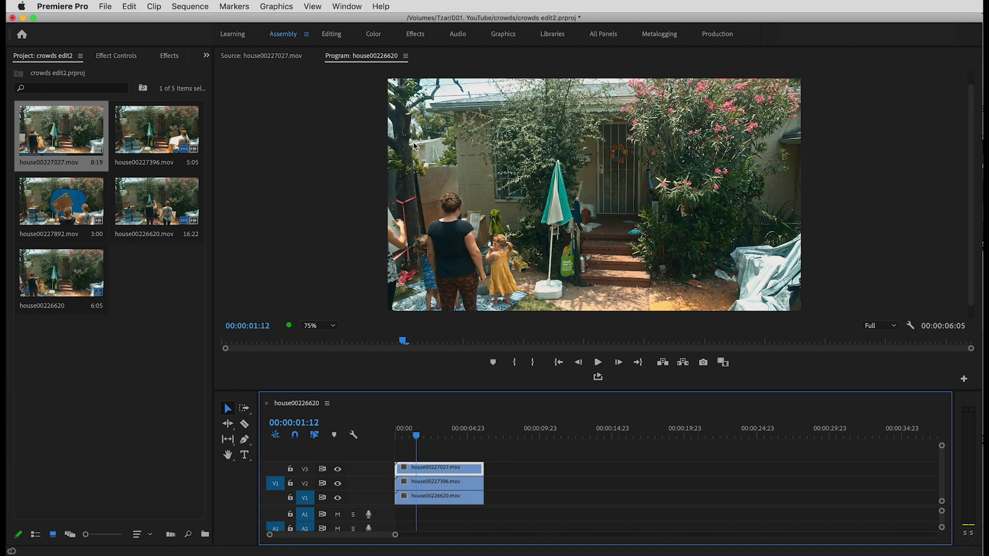
click(116, 55)
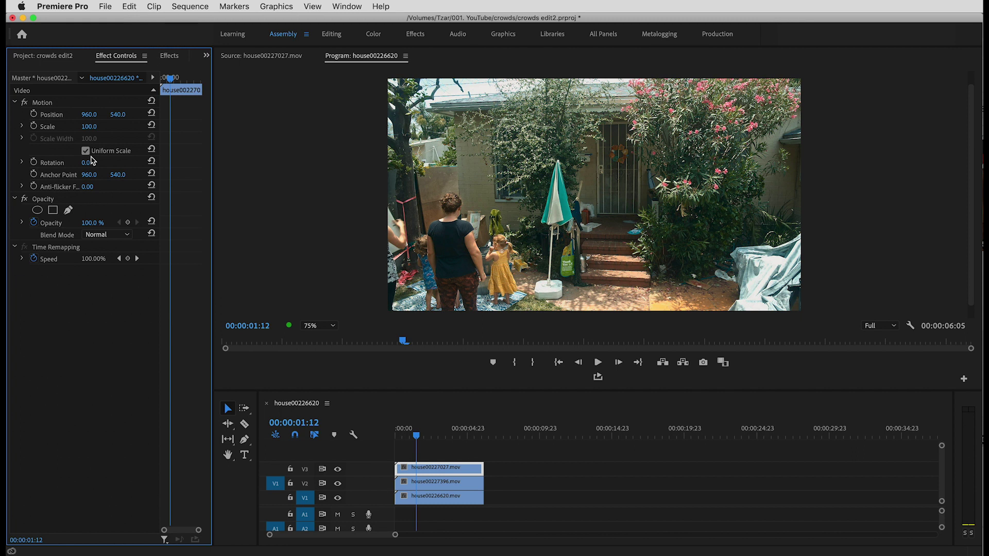
click(53, 210)
drag(587, 194, 432, 103)
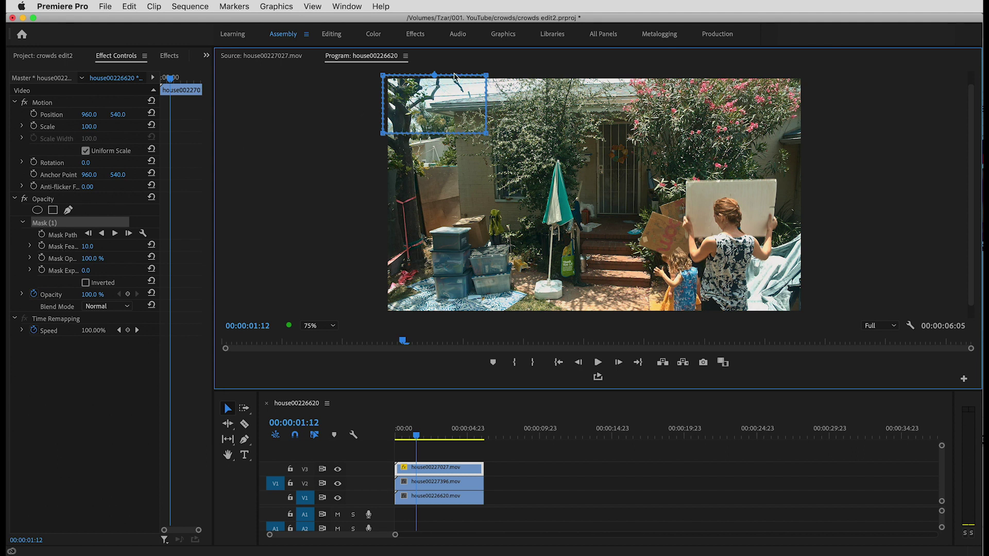
drag(486, 134, 483, 320)
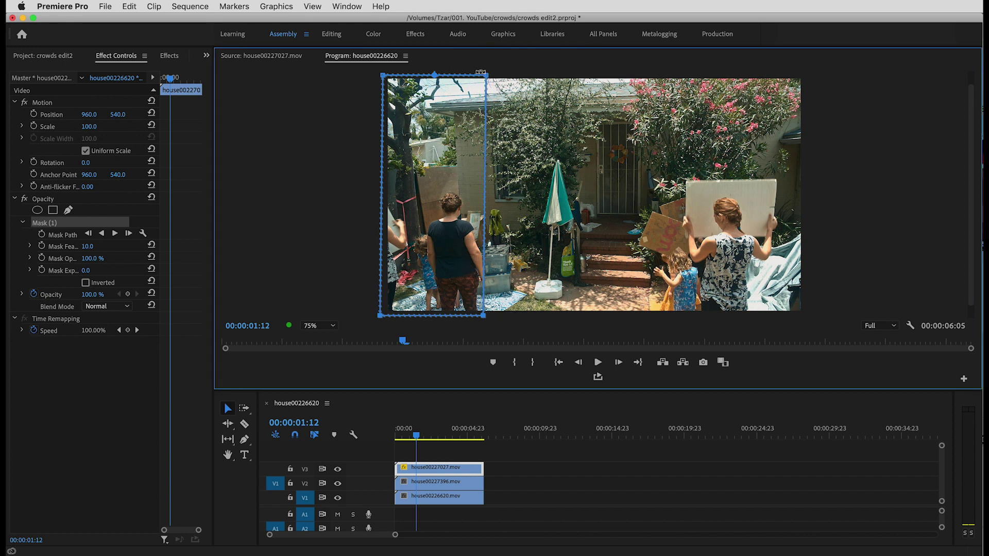
drag(483, 315, 530, 313)
drag(486, 76, 527, 72)
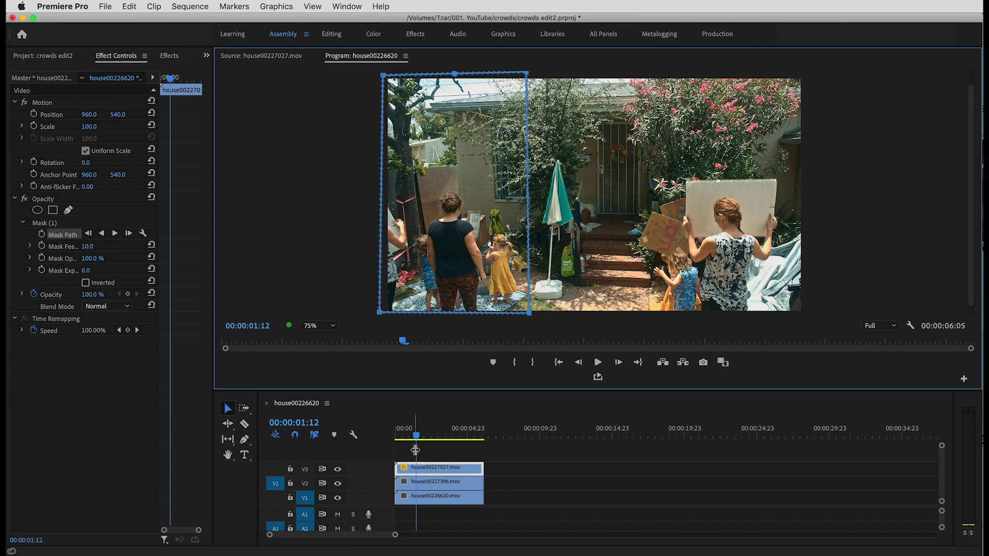
mouse_move(393, 431)
mouse_down()
mouse_move(448, 431)
mouse_move(403, 438)
mouse_up()
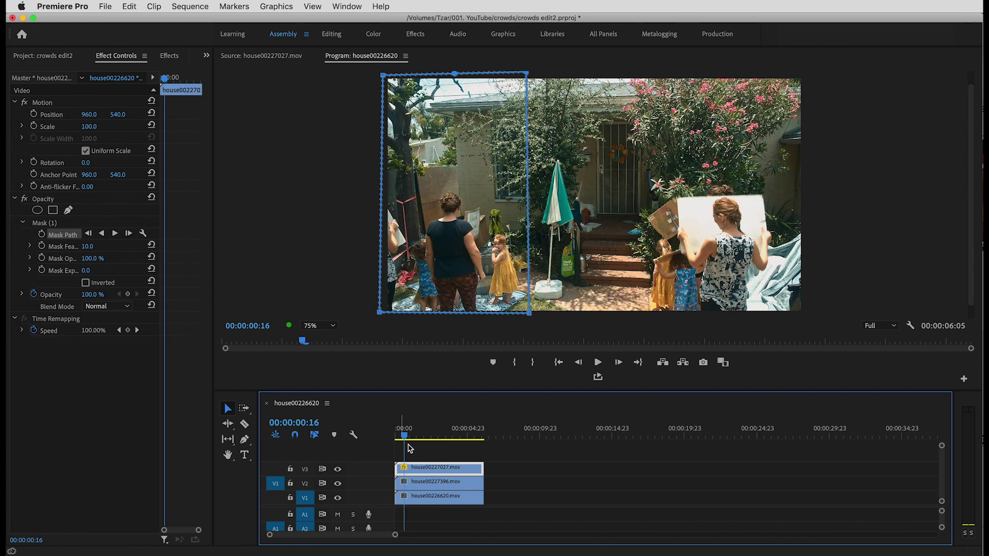
Add a rectangular opacity mask to the V2 clip around the full-height right side of the frame and scrub the composite.
click(432, 487)
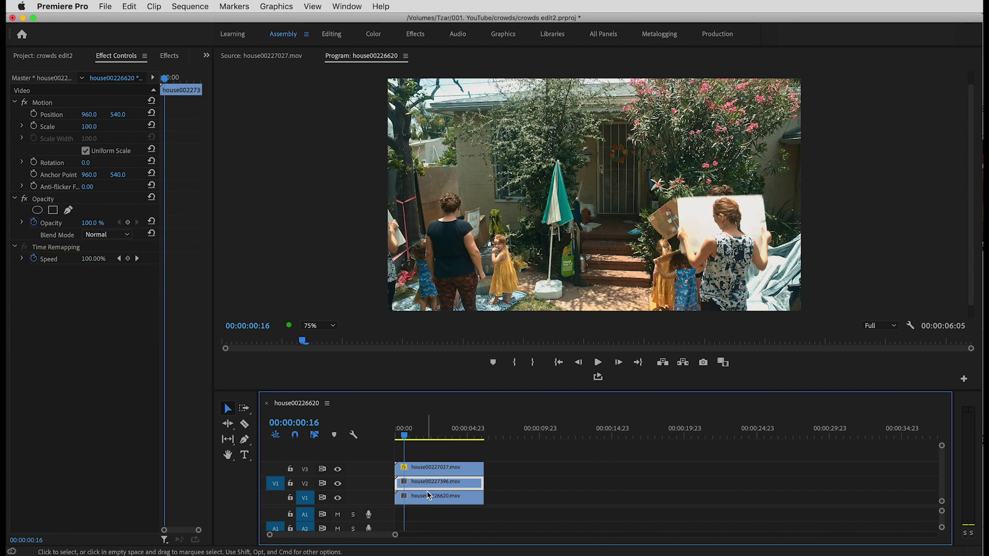
click(53, 210)
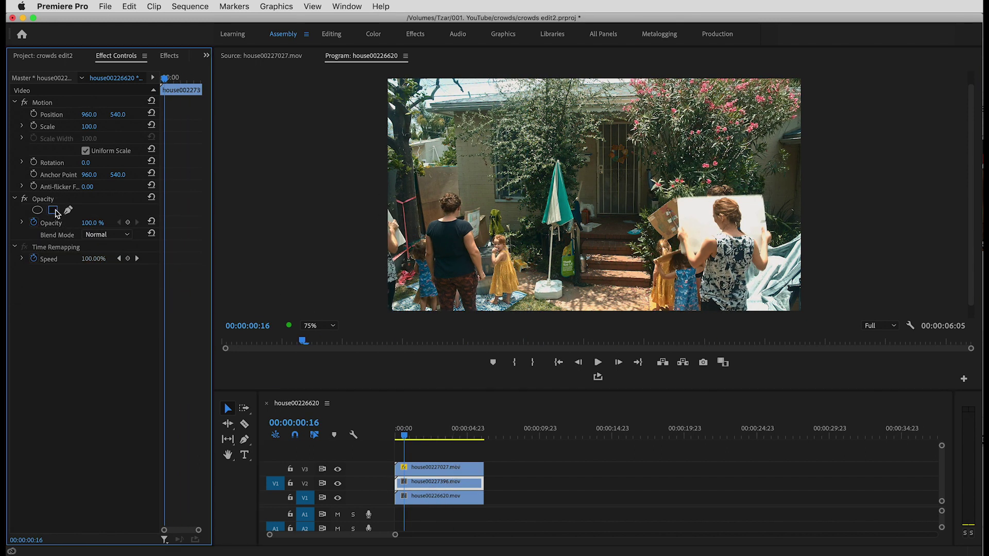
drag(601, 193, 722, 105)
drag(821, 144, 808, 76)
drag(672, 138, 671, 317)
click(423, 436)
drag(425, 438, 459, 432)
click(504, 454)
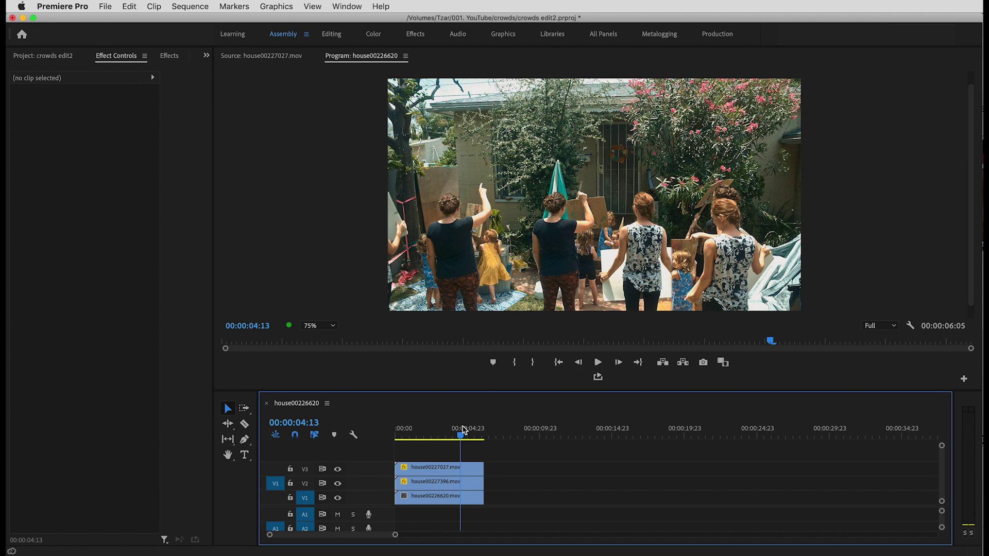
drag(460, 433, 427, 436)
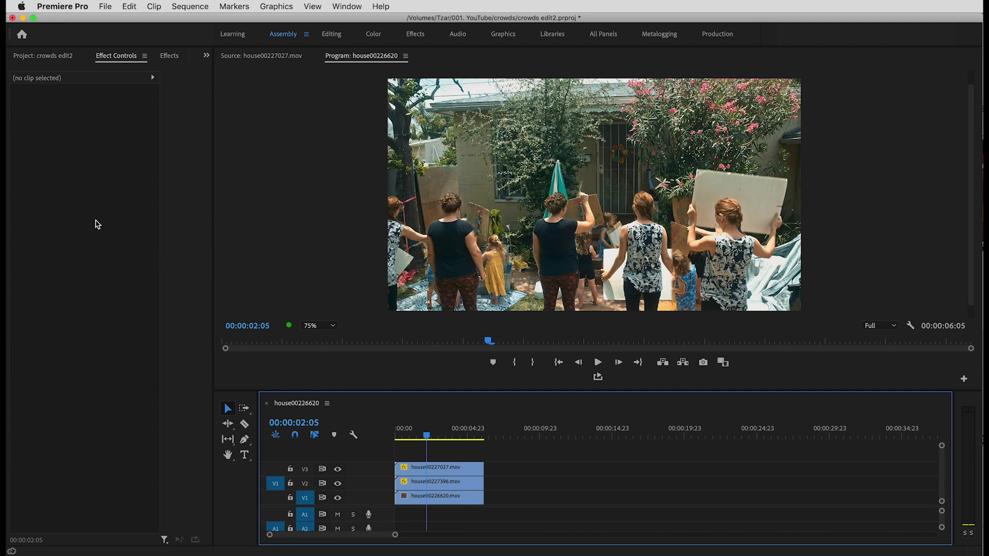
Place the video of the blue-screen clip house00227892.mov on V4 and align its end with the clips below.
click(45, 57)
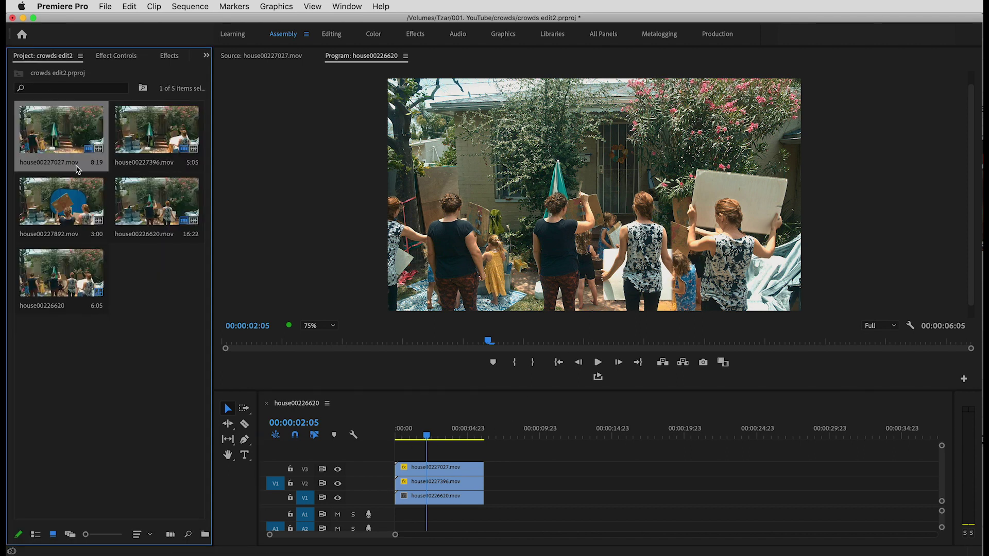
double_click(62, 209)
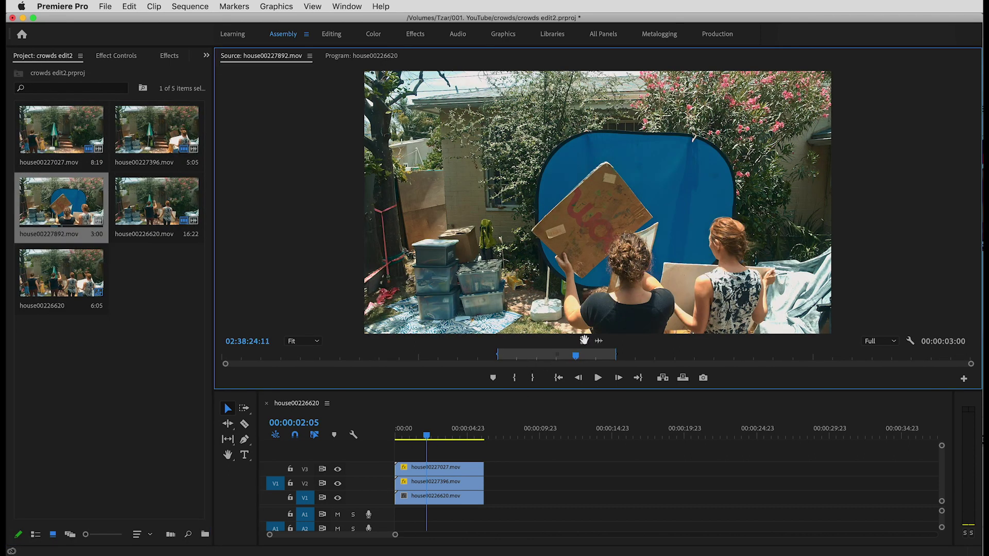
drag(493, 359, 481, 432)
click(439, 430)
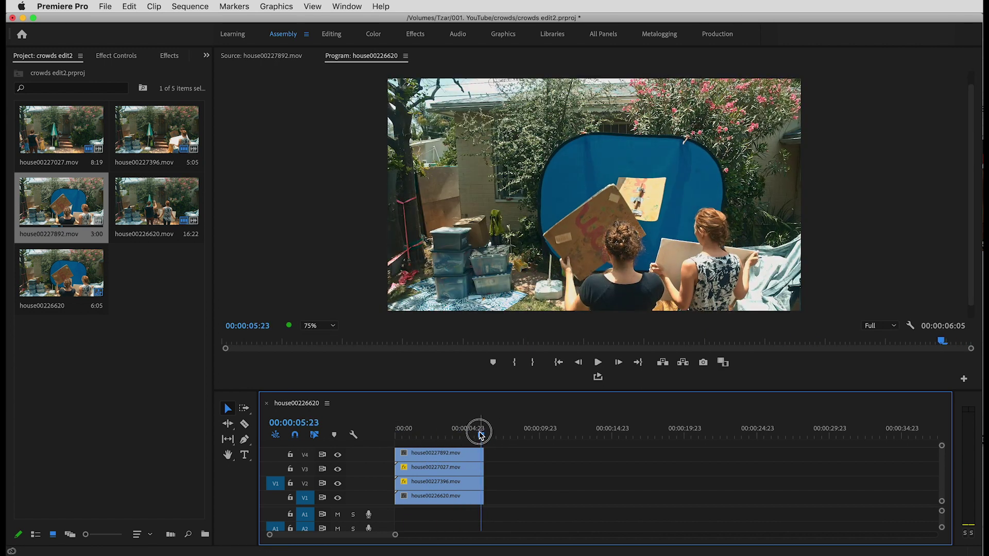
drag(466, 454, 418, 437)
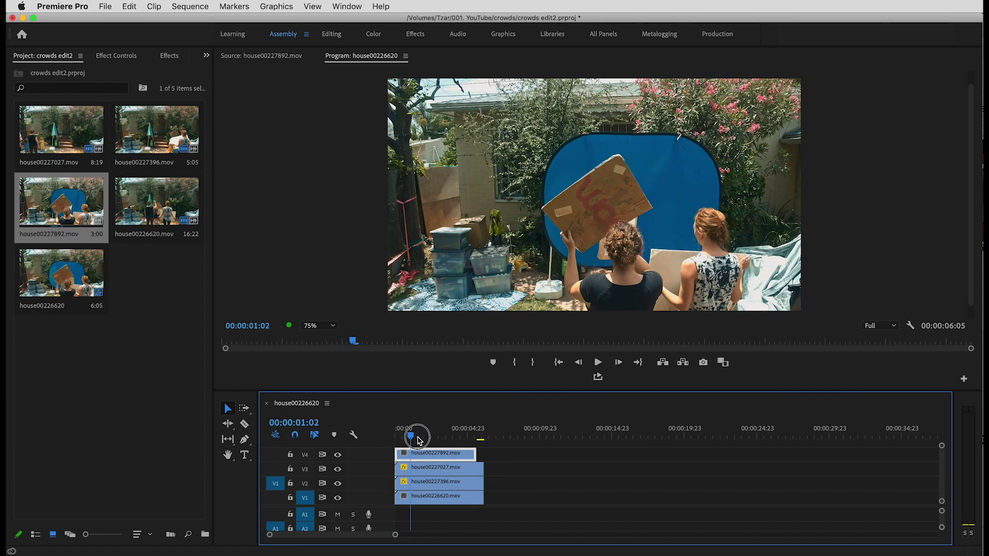
drag(476, 453, 469, 432)
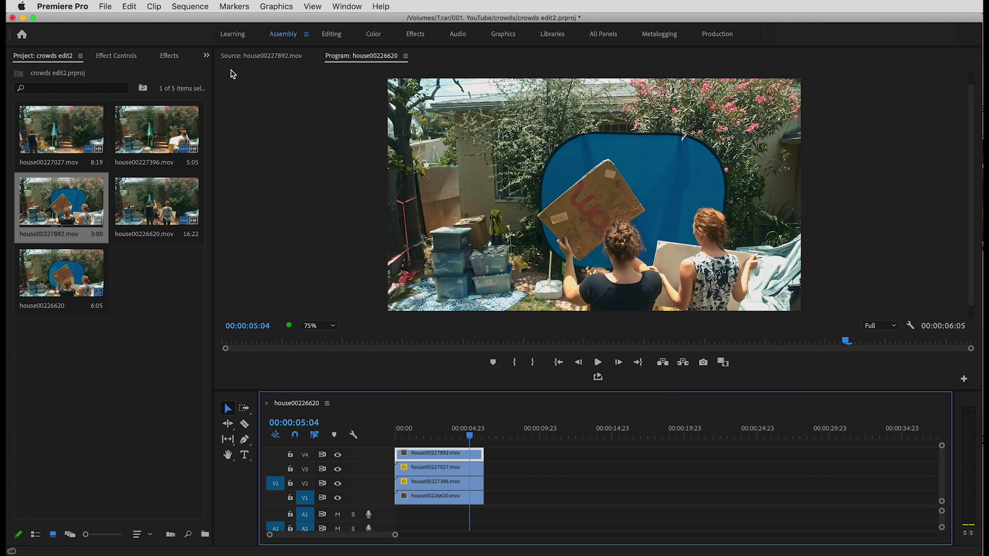
Apply Color Key to the V4 clip, sample the blue screen as the key color and set the color tolerance to 46.
click(165, 56)
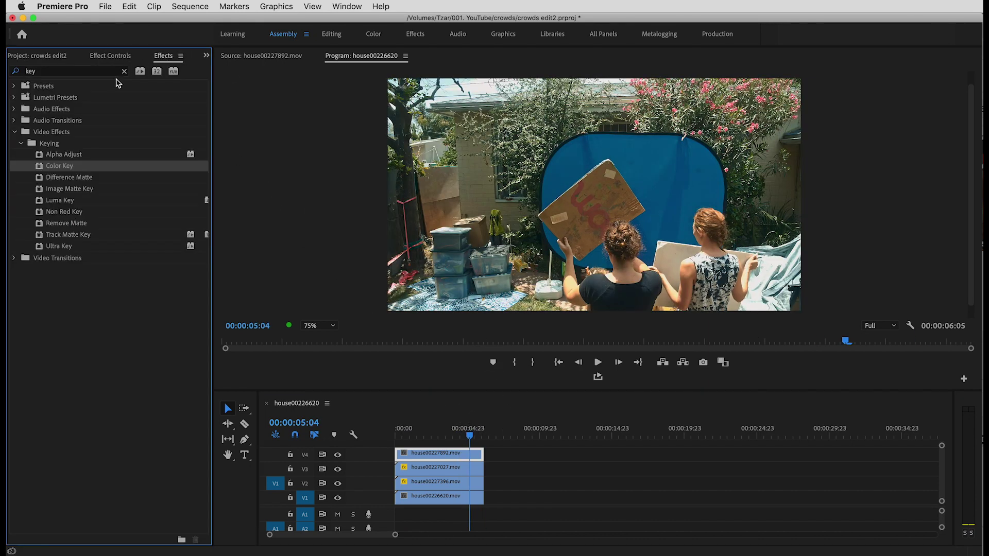
drag(456, 434, 444, 463)
click(111, 57)
drag(104, 294, 650, 173)
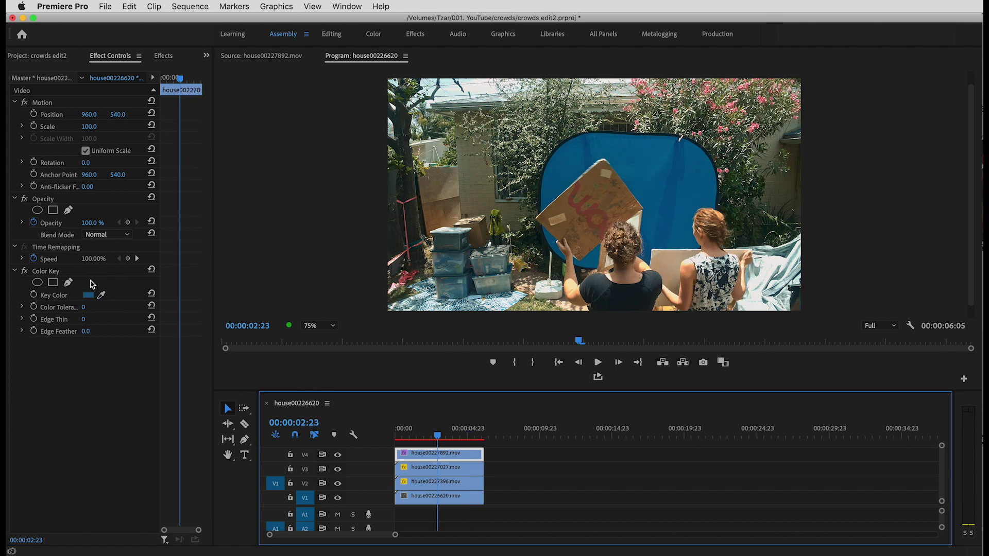
click(83, 308)
drag(82, 308, 92, 308)
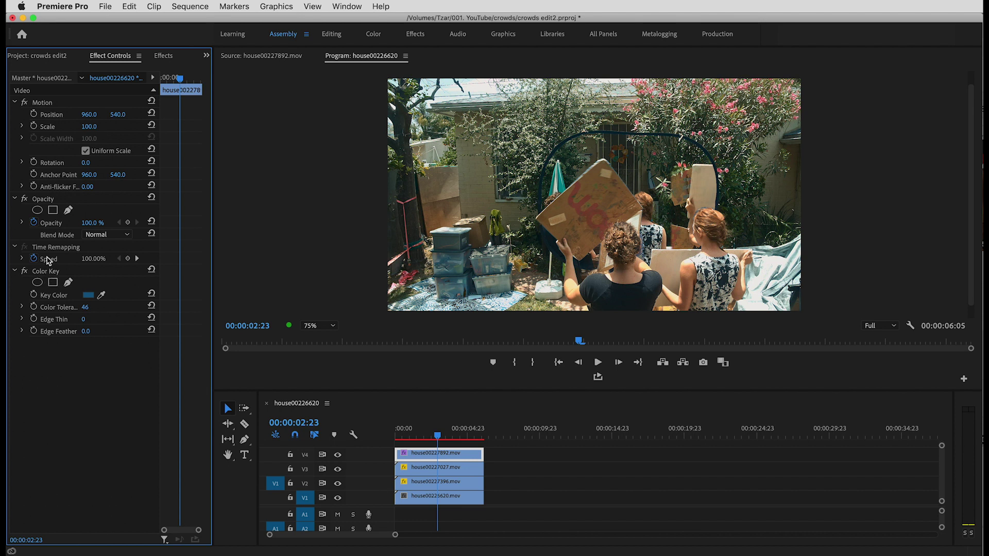
Draw a free-form opacity mask on the V4 clip around the foreground people and their cardboard signs, closing it at its first point.
click(69, 211)
click(571, 149)
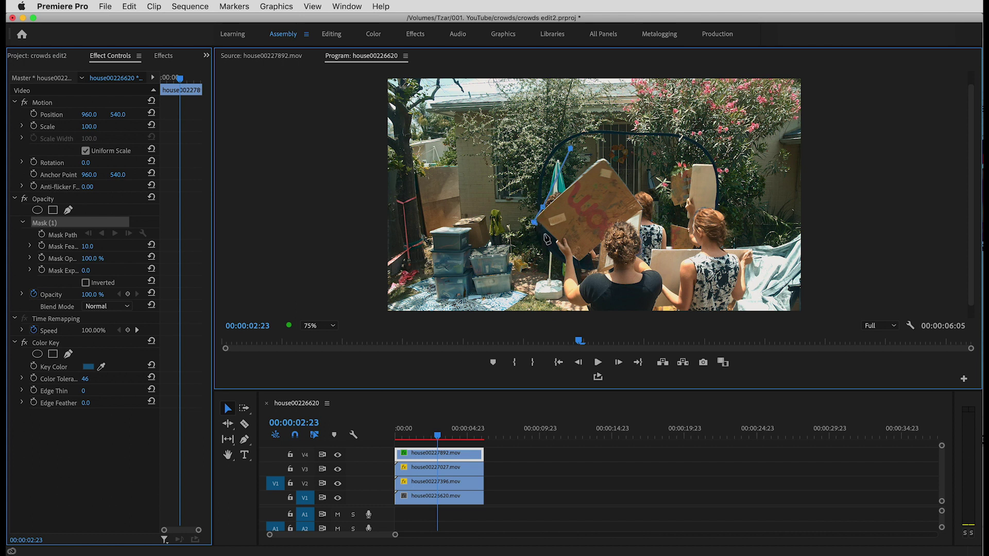
click(553, 293)
click(740, 308)
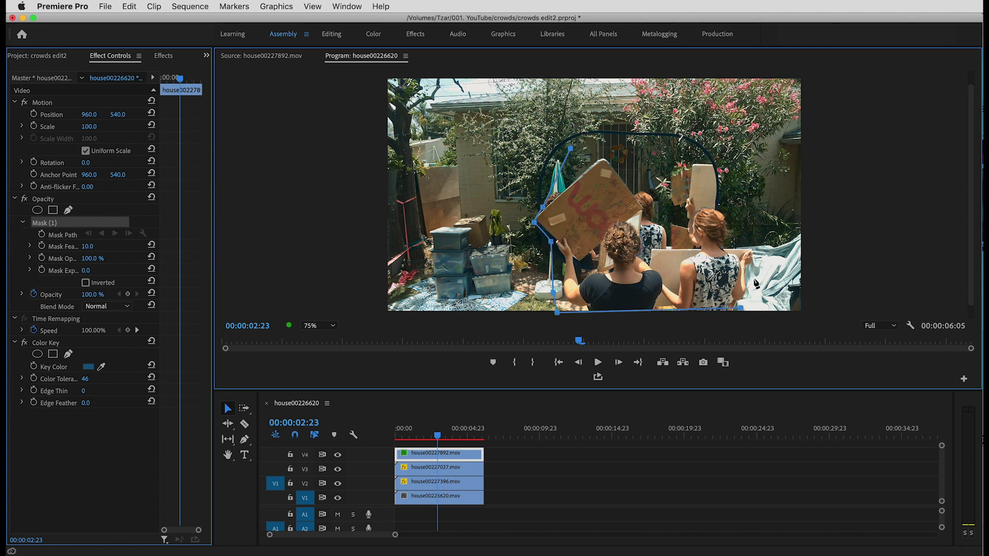
click(724, 211)
click(570, 149)
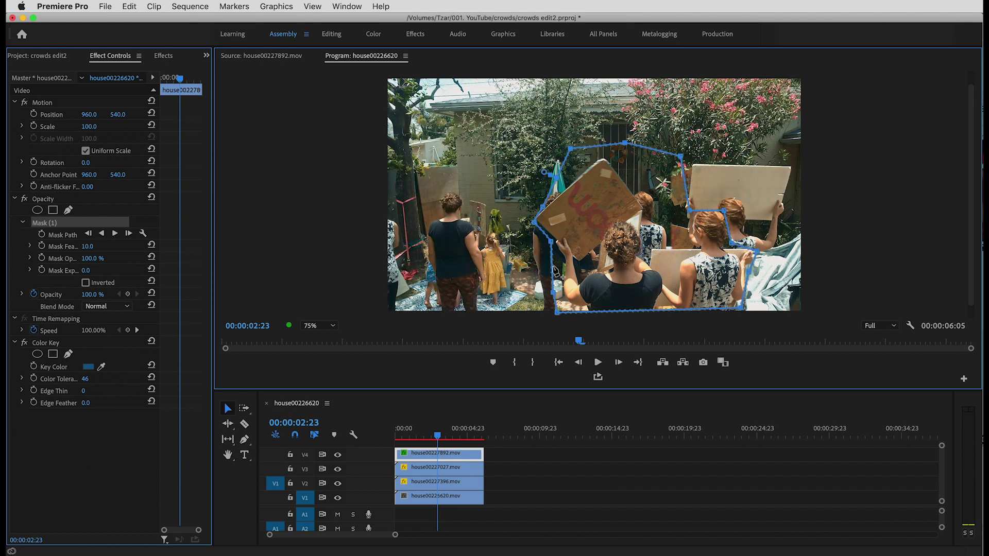
Set the V4 clip's Color Key Edge Thin to 4 and scrub the sequence to check the keyed edges.
click(504, 449)
mouse_move(444, 425)
mouse_down()
mouse_move(408, 429)
mouse_move(430, 428)
mouse_up()
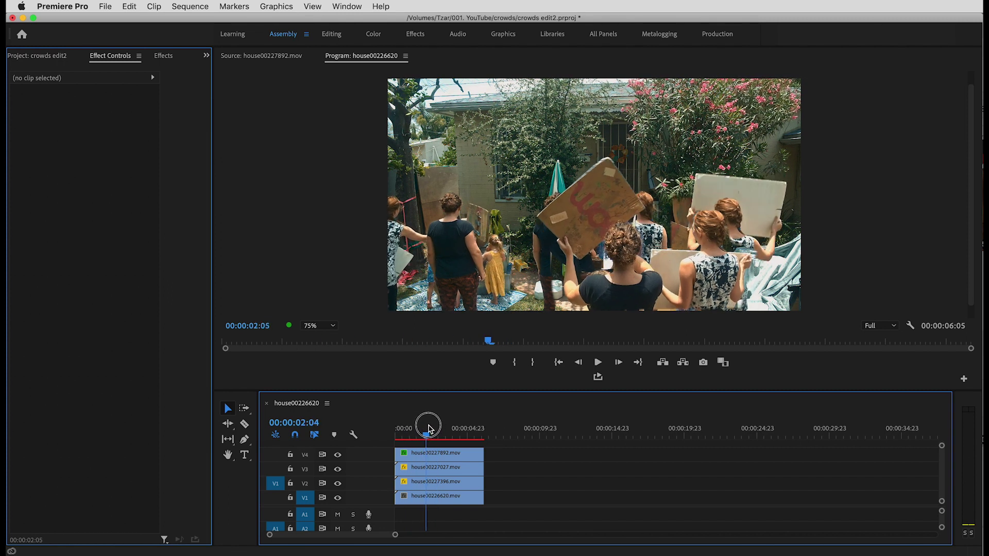
click(438, 454)
drag(83, 394, 88, 395)
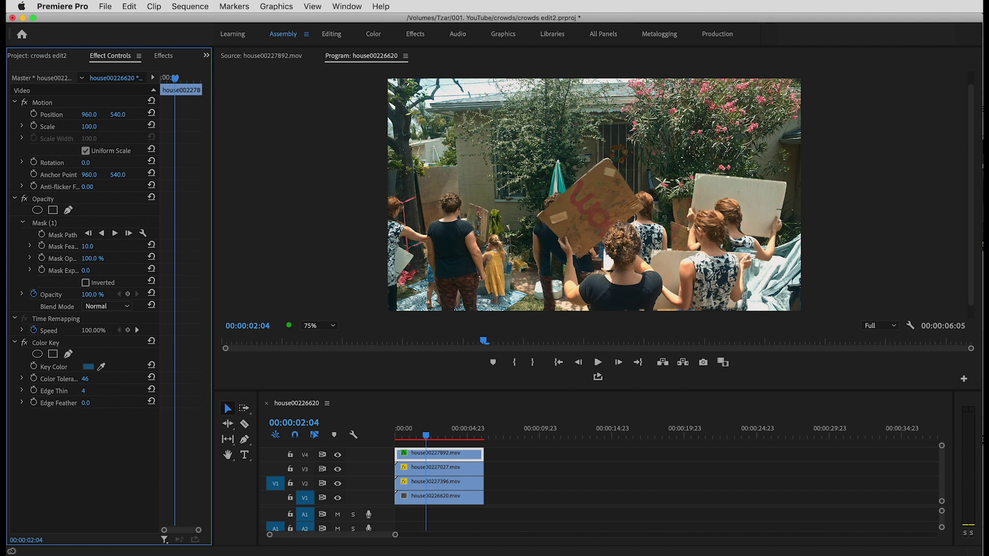
click(409, 432)
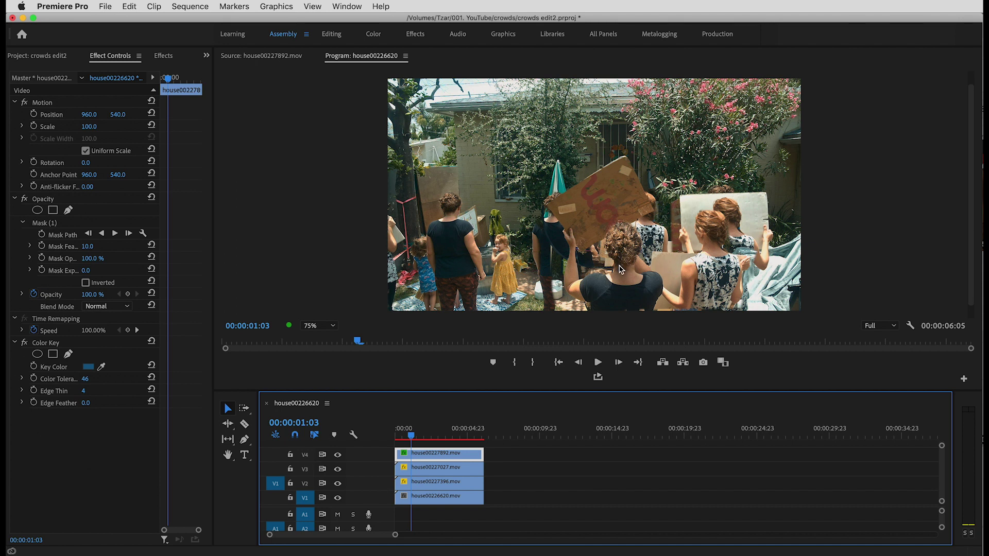
mouse_move(439, 429)
mouse_down()
mouse_move(402, 427)
mouse_move(442, 426)
mouse_move(424, 430)
mouse_up()
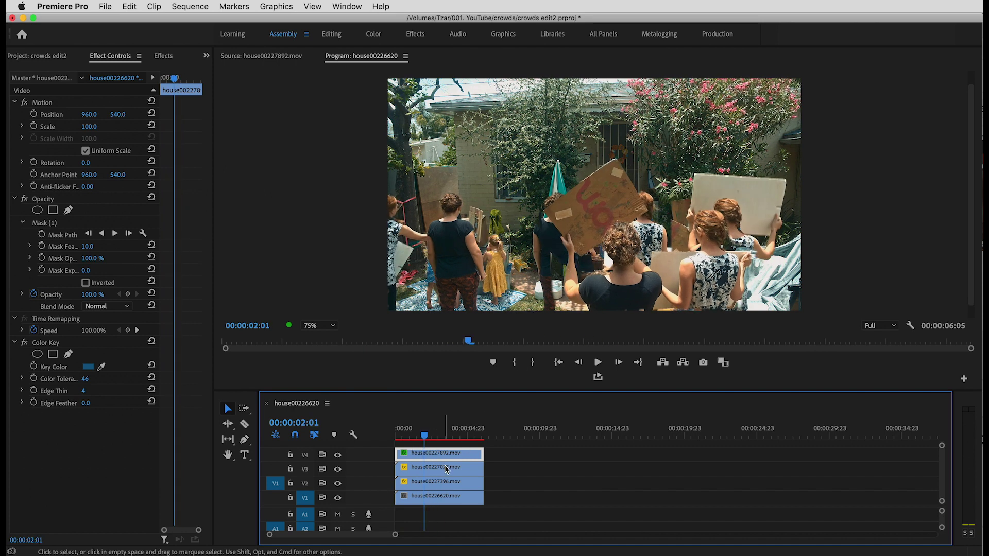
Pull the left side and lower-left corner of the V4 mask closer to the foreground woman in black.
click(62, 236)
click(539, 232)
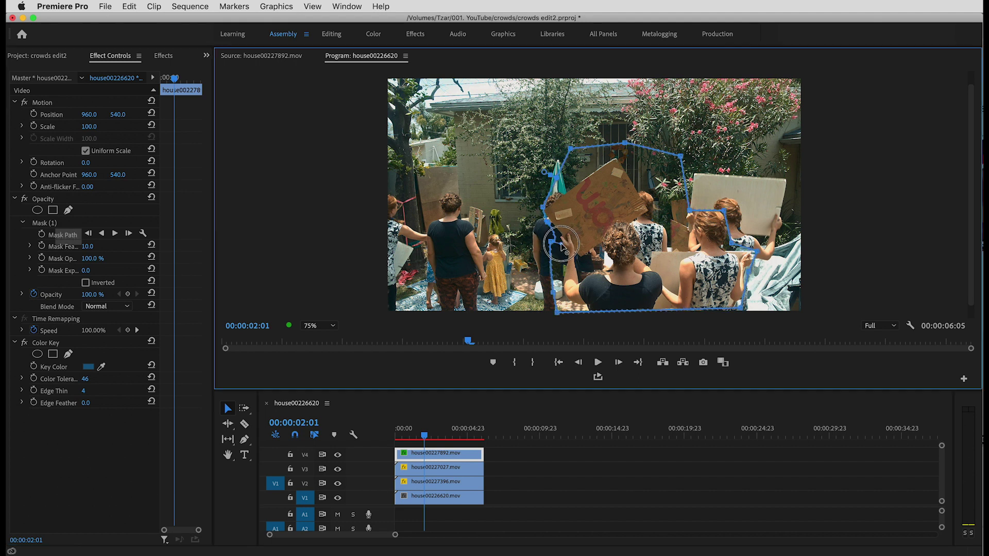
drag(552, 241, 559, 314)
key(space)
key(space)
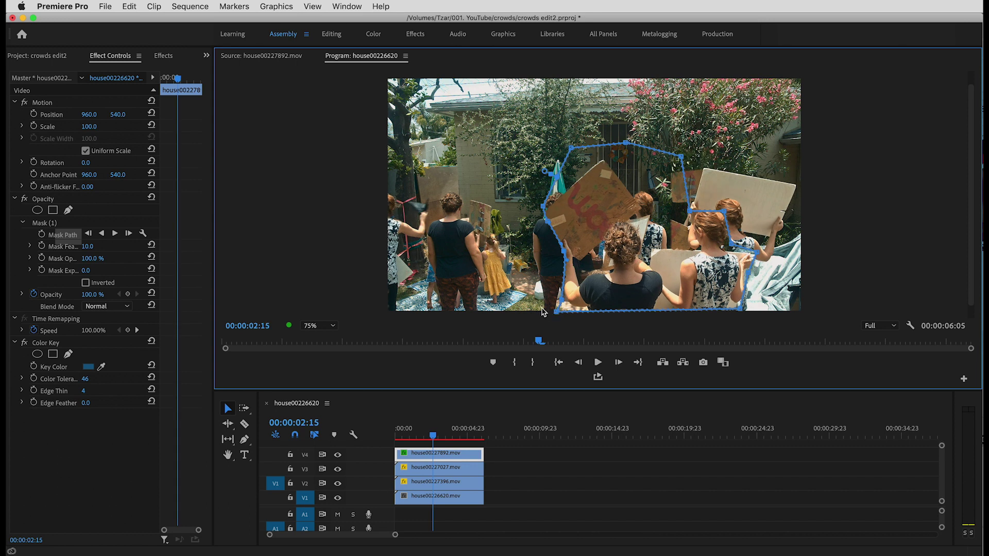
drag(569, 313, 581, 311)
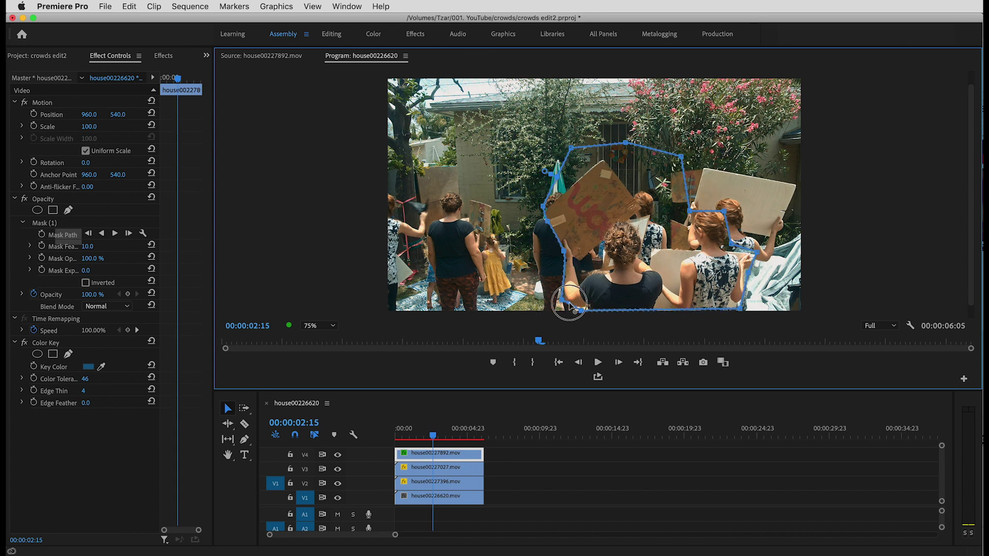
Adjust the right and upper points of the V4 mask to follow the woman's arm and head and lower its top edge.
drag(755, 252, 763, 254)
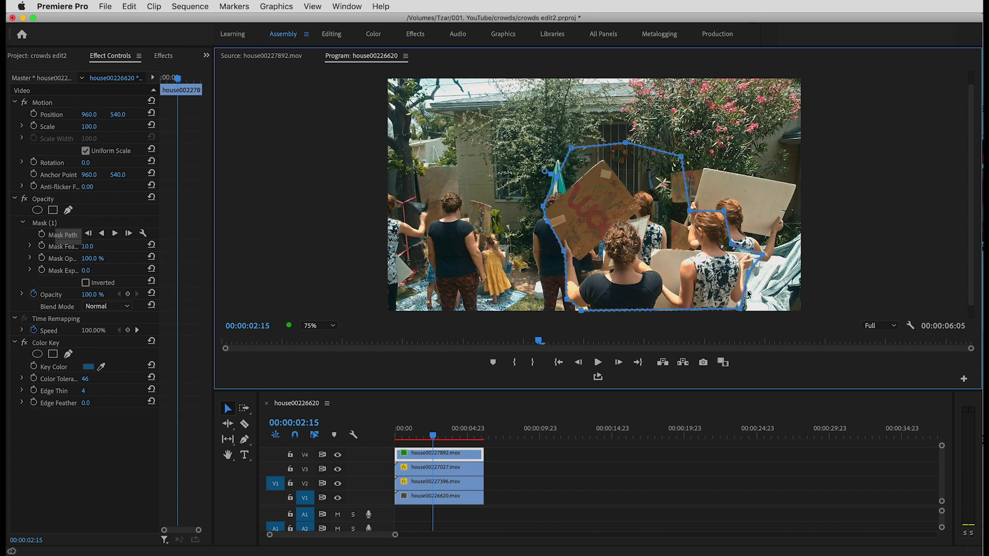
drag(741, 309, 746, 305)
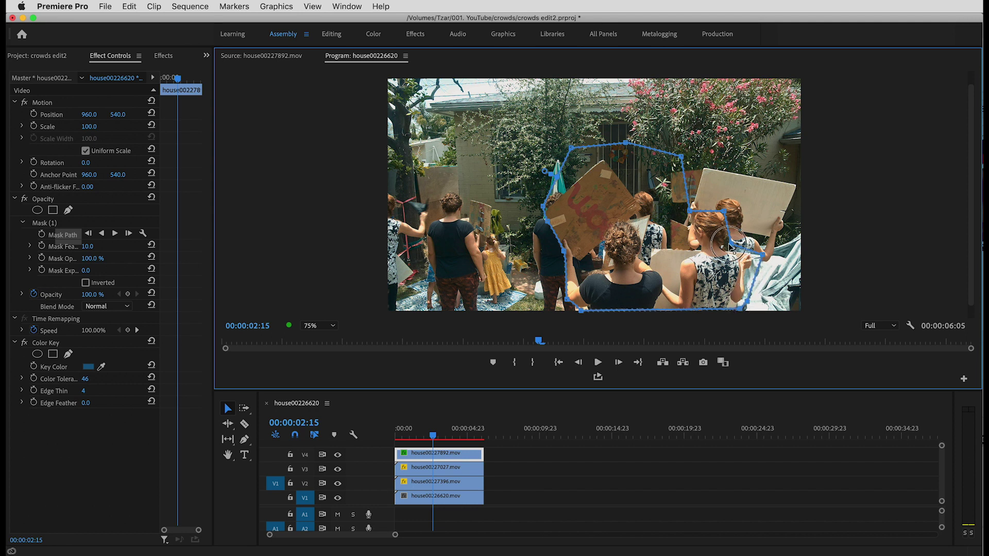
drag(691, 212, 711, 206)
drag(679, 158, 674, 165)
drag(624, 146, 633, 157)
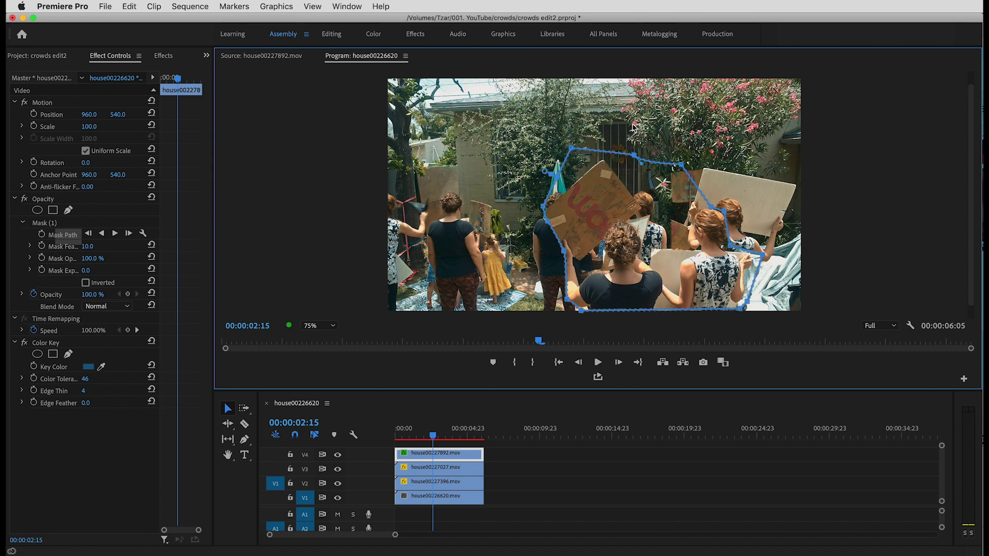
Play the composite from the start and extend both lower corners of the V4 mask below the frame.
drag(430, 435, 389, 434)
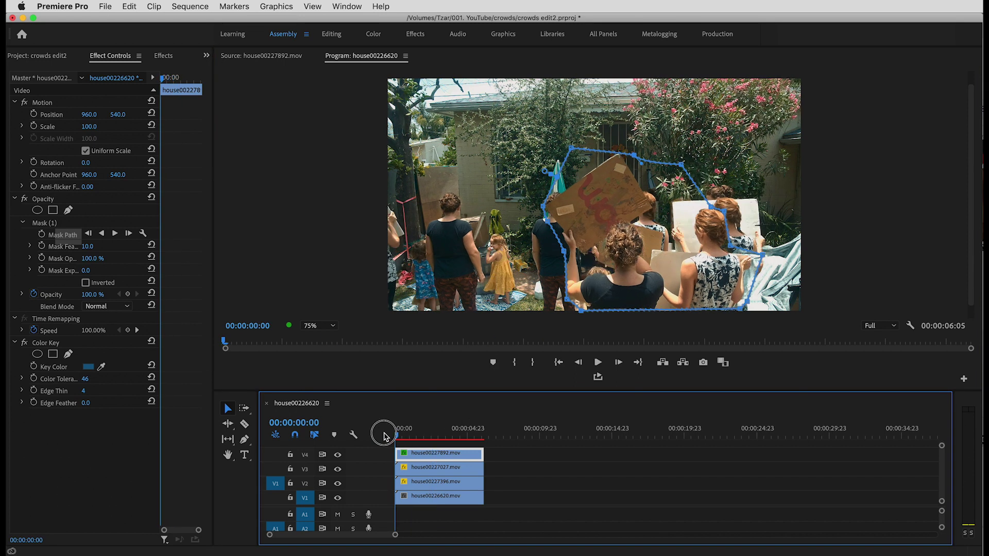
click(525, 447)
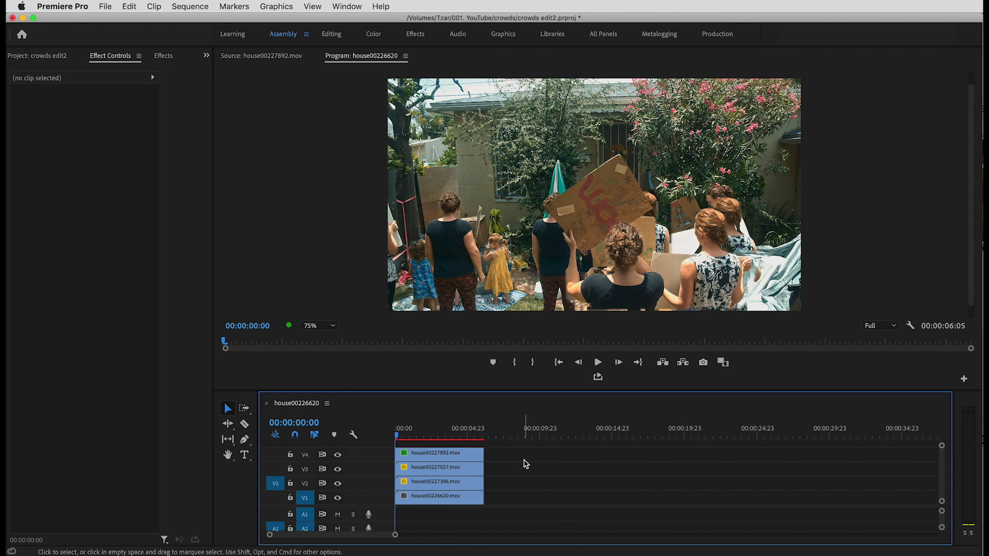
key(space)
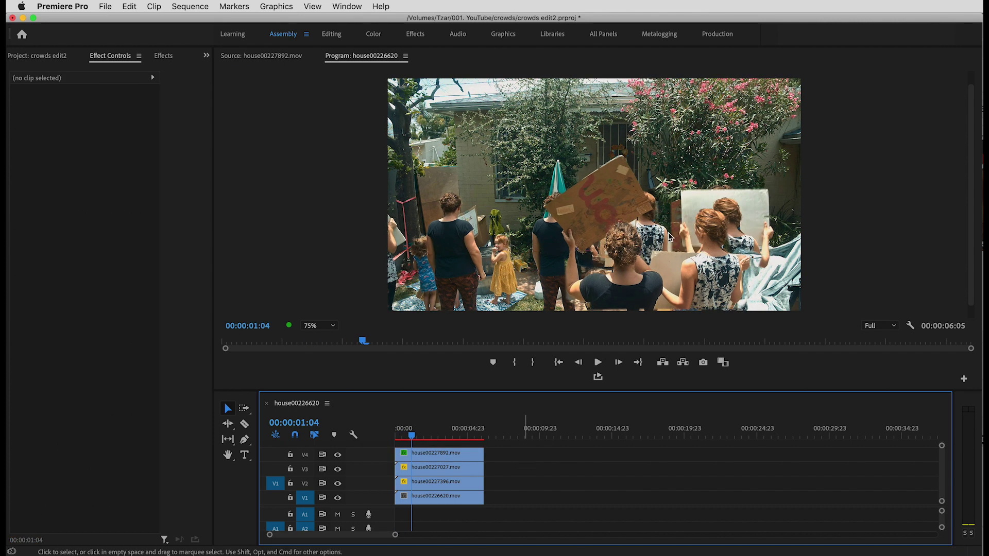
click(443, 453)
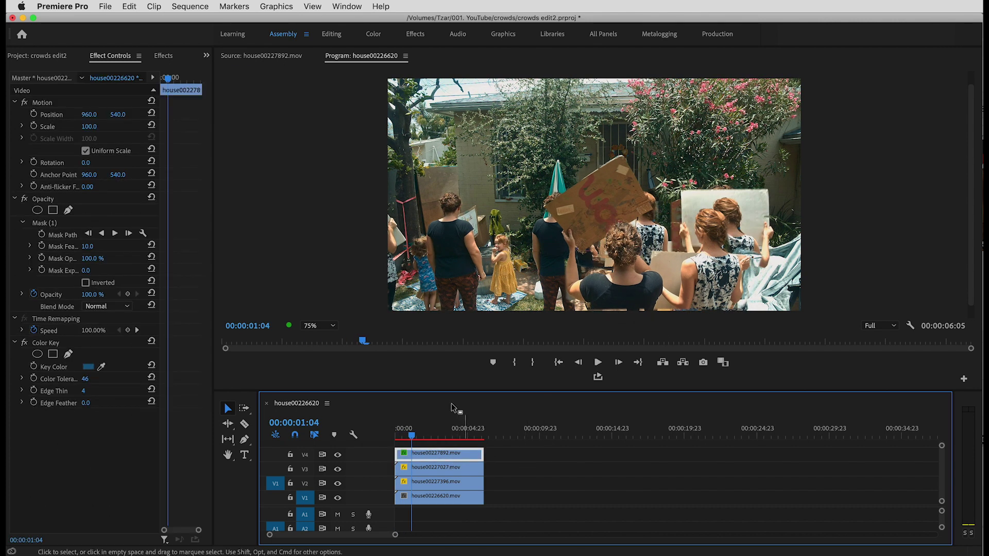
click(58, 223)
drag(575, 311, 576, 317)
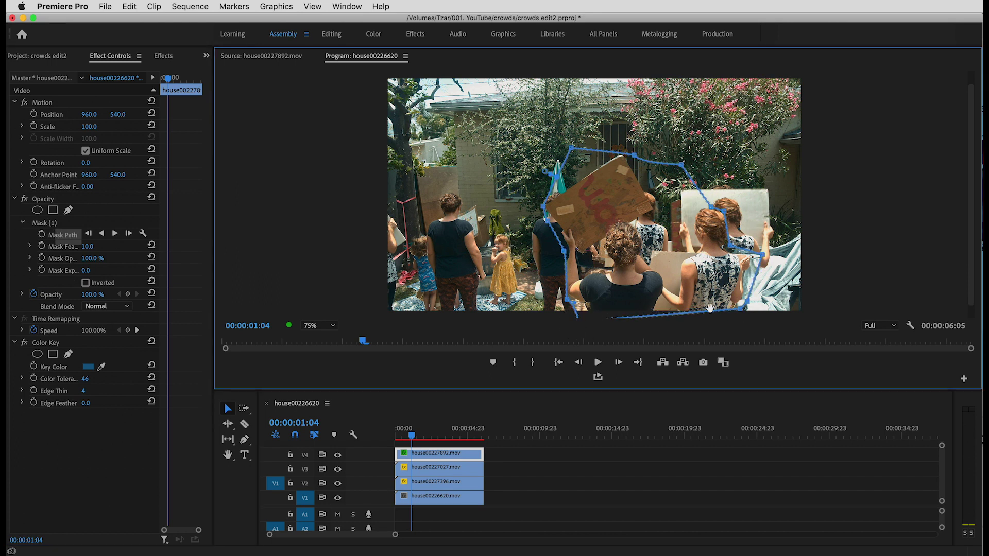
drag(742, 311, 747, 316)
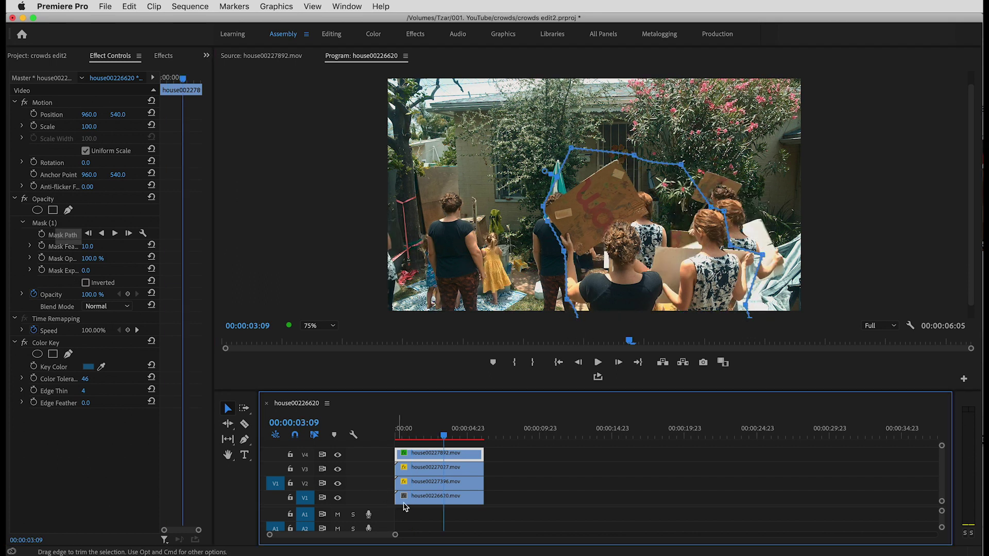
Hide the V4 track and delete the rectangular opacity mask from the V2 clip.
click(449, 468)
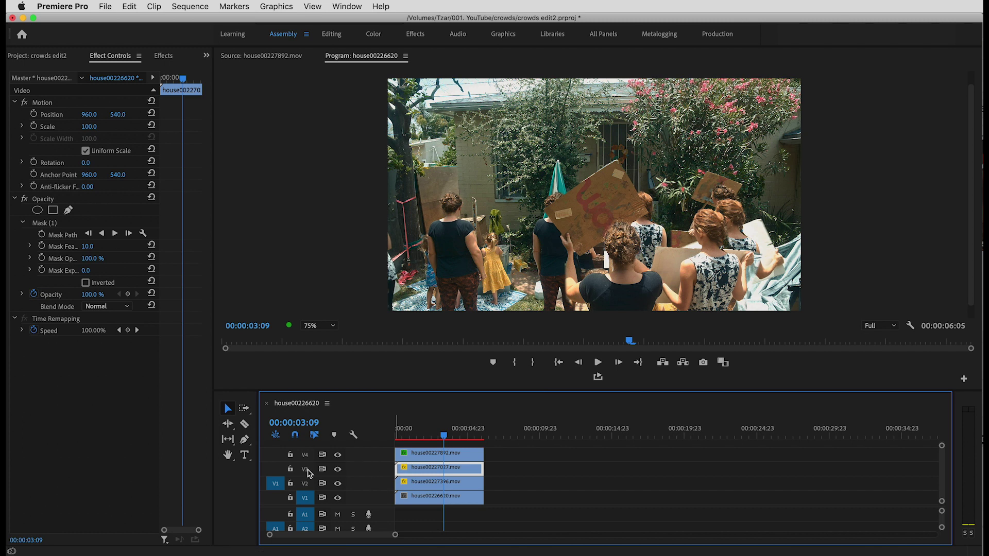
click(338, 456)
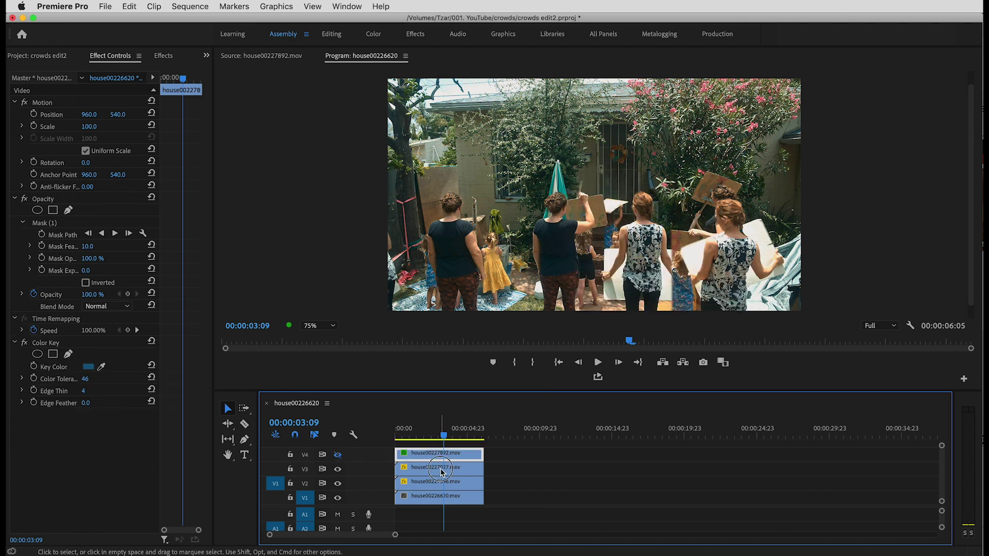
click(338, 485)
click(338, 484)
click(438, 482)
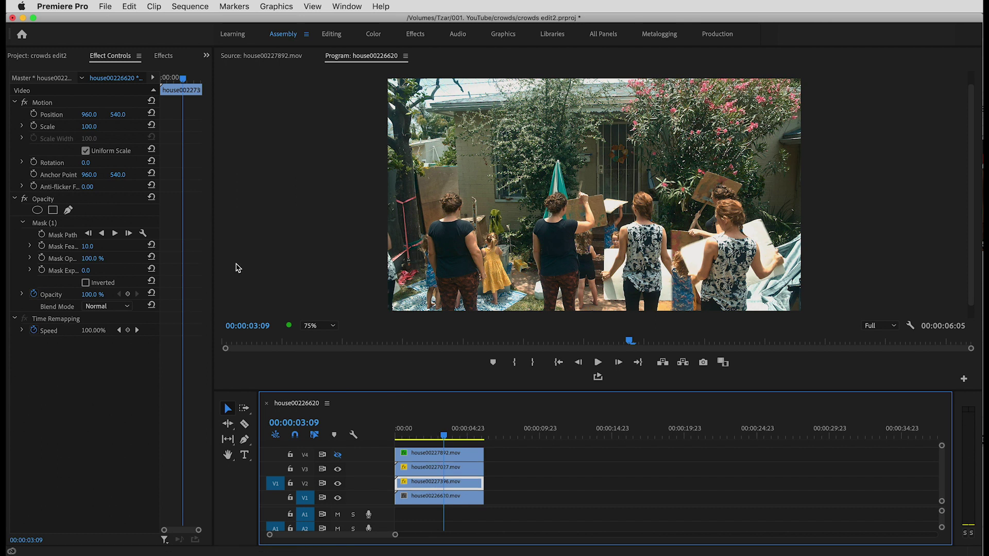
click(57, 236)
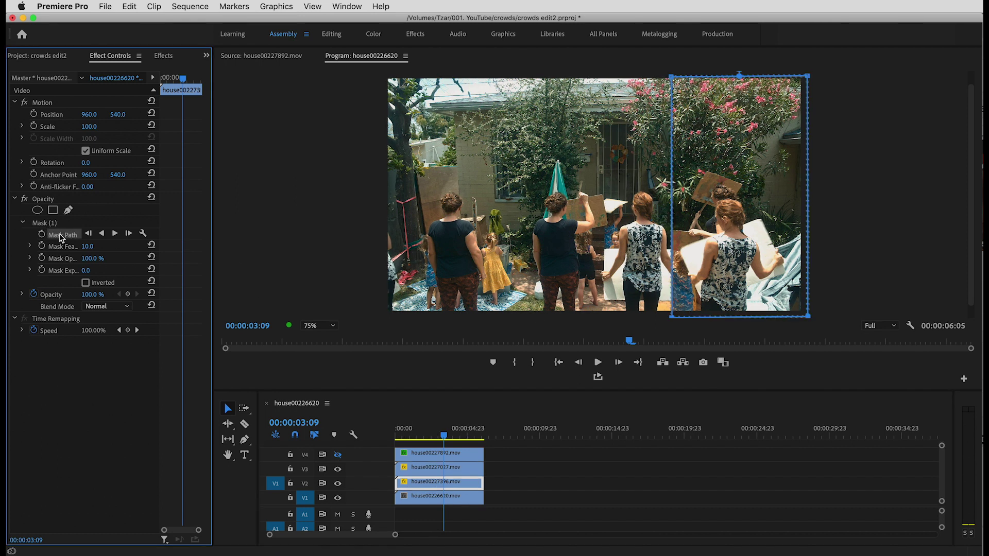
click(47, 225)
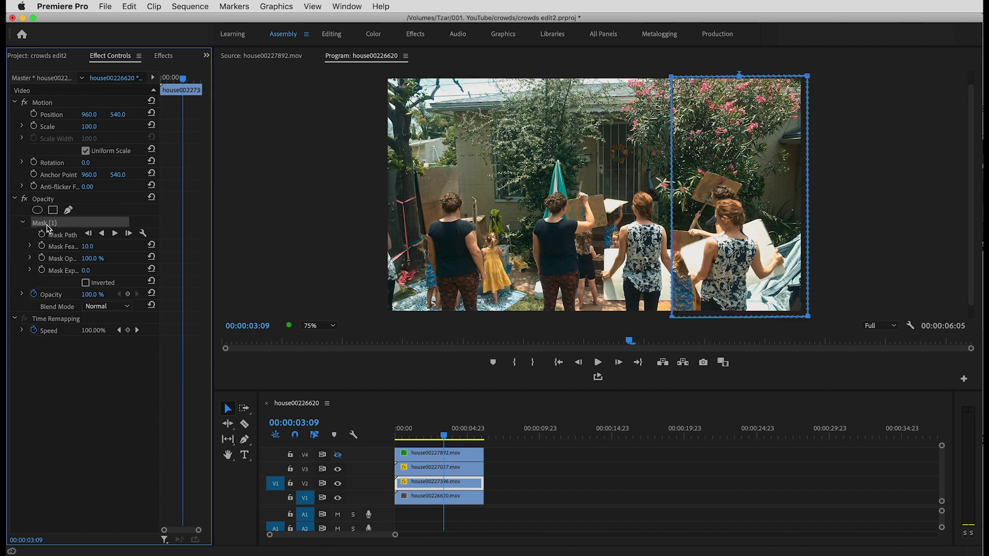
key(Delete)
key(ctrl+z)
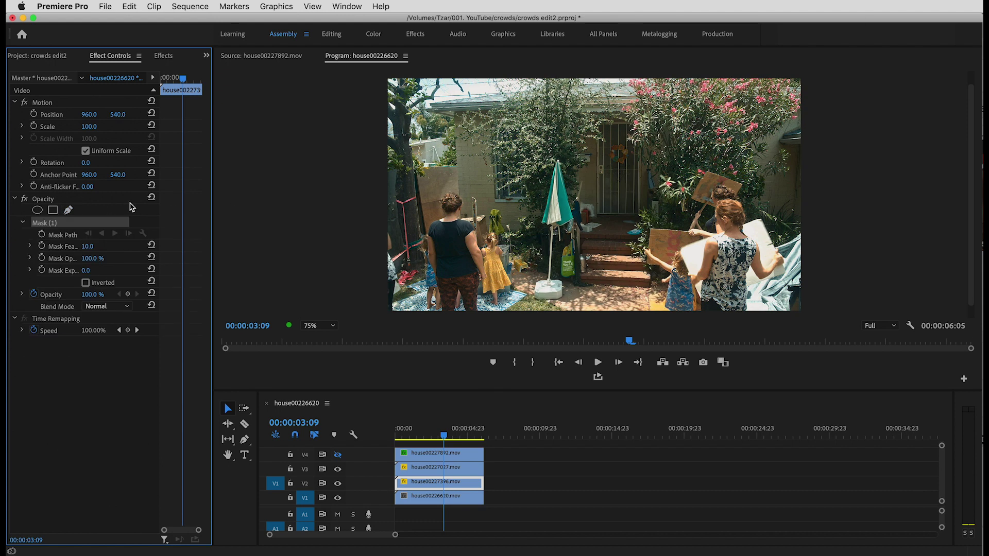
Draw a free-form opacity mask on the V2 clip around the right side of the frame, including the raised cardboard signs.
click(670, 122)
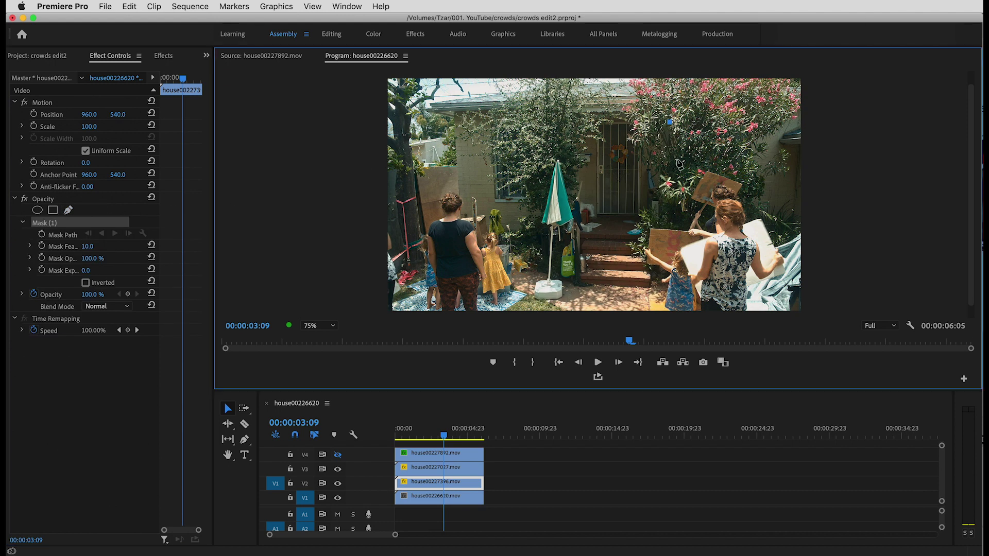
click(657, 212)
click(749, 309)
click(798, 309)
click(796, 83)
click(665, 82)
click(669, 122)
Extend the V2 mask's corners beyond the frame and reshape its left edge between the standing women.
drag(664, 82, 664, 72)
drag(797, 84, 808, 80)
drag(798, 309, 818, 317)
drag(749, 309, 667, 317)
drag(644, 260, 668, 219)
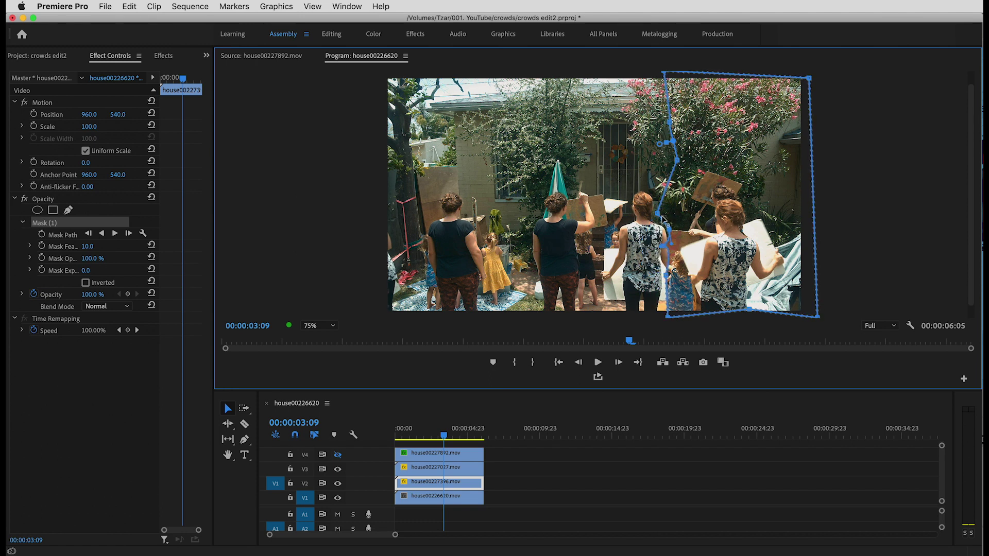
Show the V4 track again and play the full composite from the beginning.
click(337, 454)
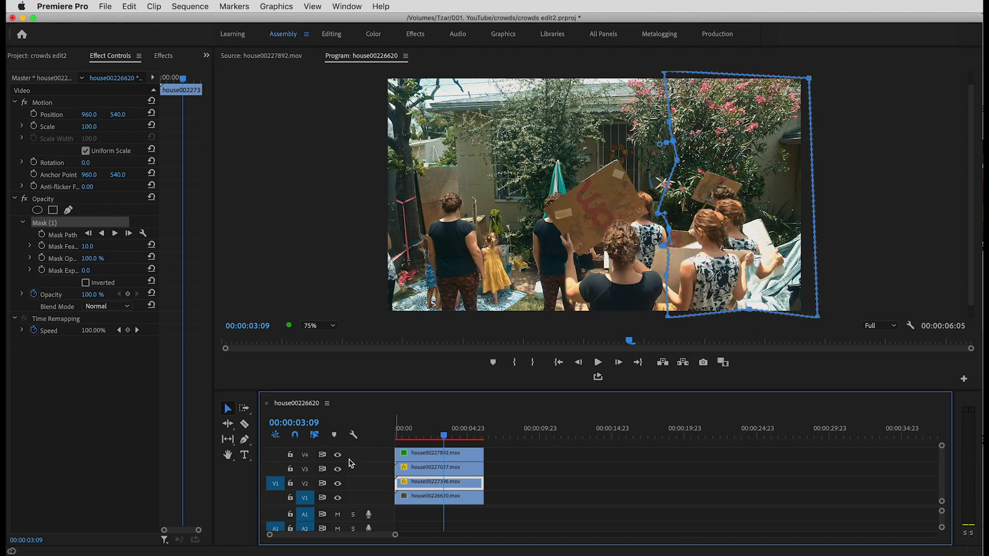
click(520, 466)
drag(436, 433, 359, 434)
key(space)
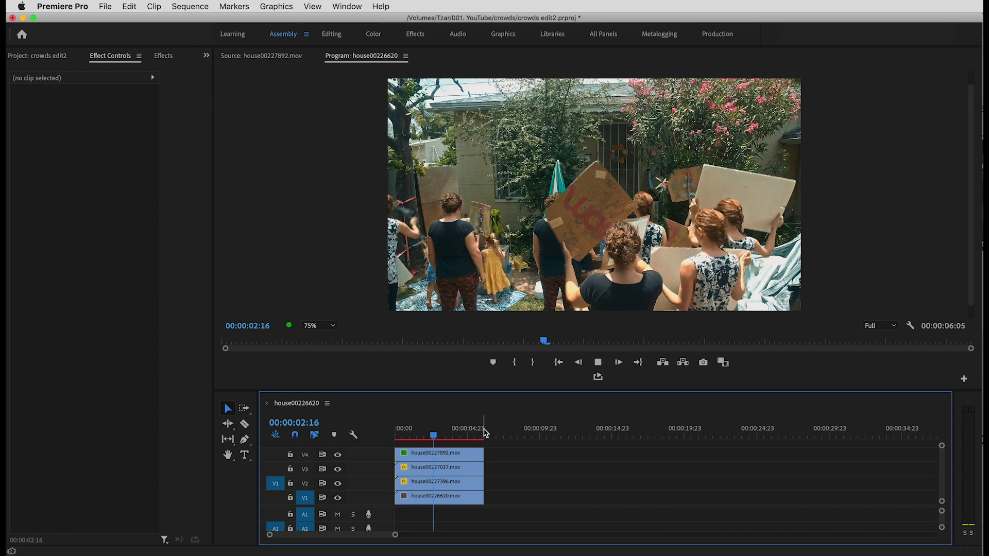
key(space)
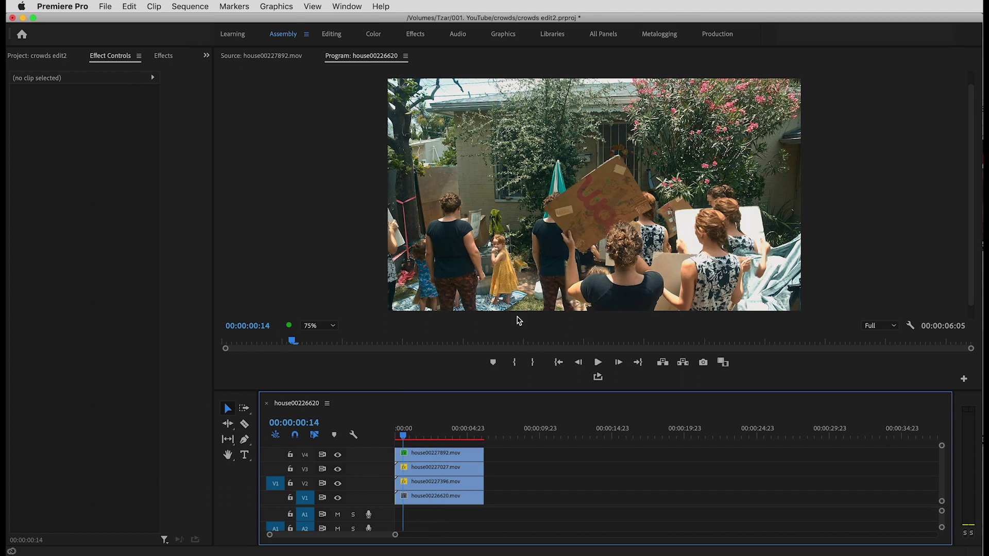
Replay and scrub the composite repeatedly to examine the mask edges and the overlap between the layered crowd takes.
drag(432, 432, 375, 433)
key(space)
click(440, 431)
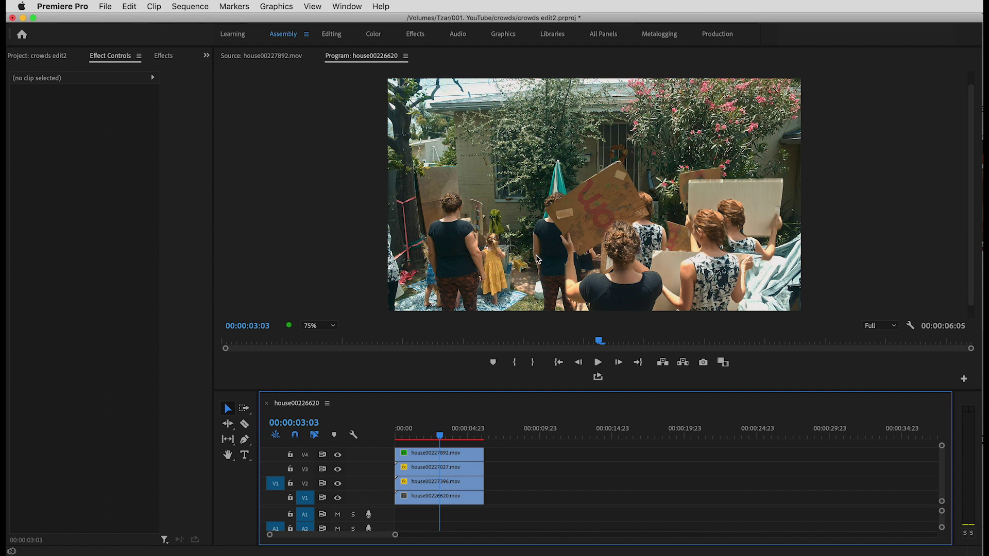
drag(442, 430, 398, 432)
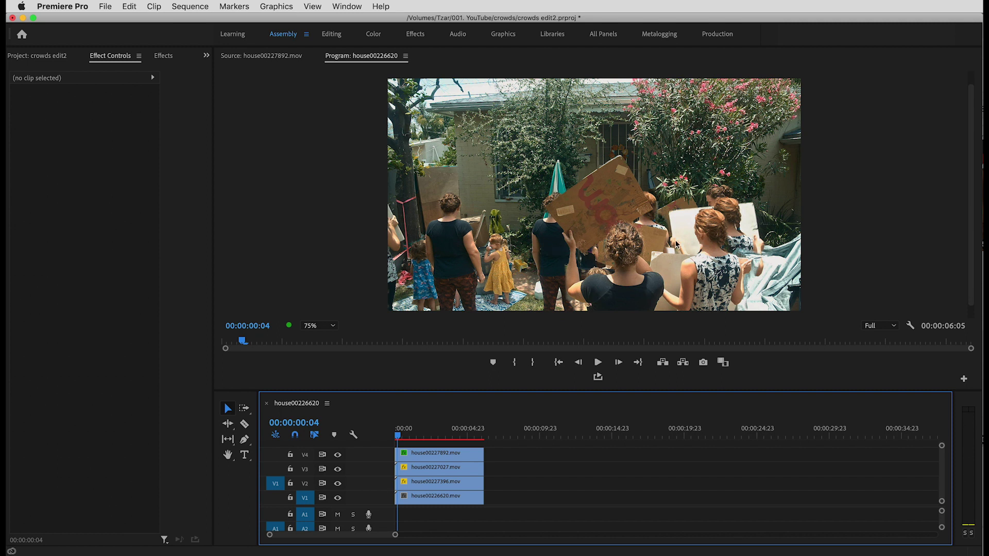
drag(412, 433, 453, 417)
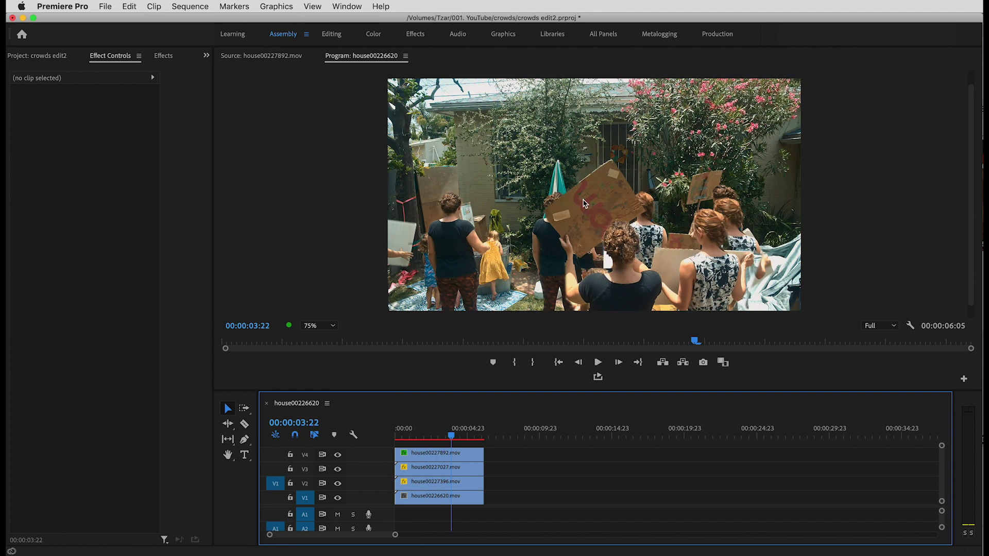
drag(451, 430, 399, 427)
key(space)
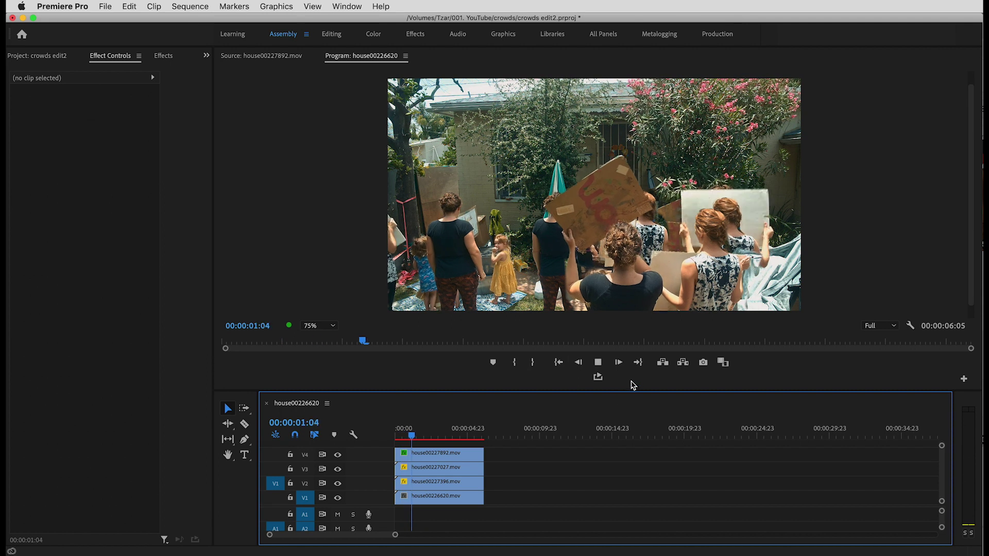
mouse_move(438, 428)
mouse_down()
mouse_move(400, 428)
mouse_move(422, 428)
mouse_up()
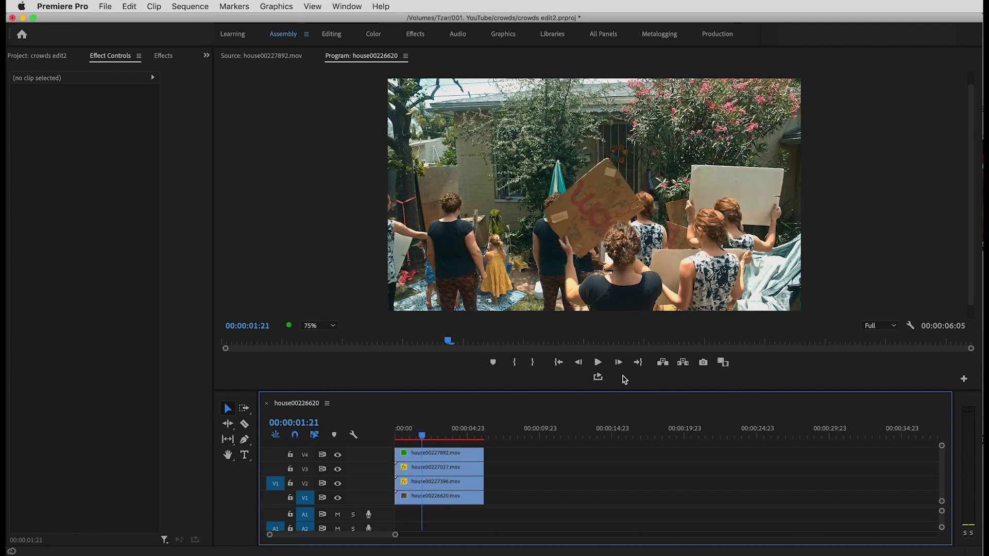
mouse_move(422, 431)
mouse_down()
mouse_move(449, 430)
mouse_move(423, 434)
mouse_up()
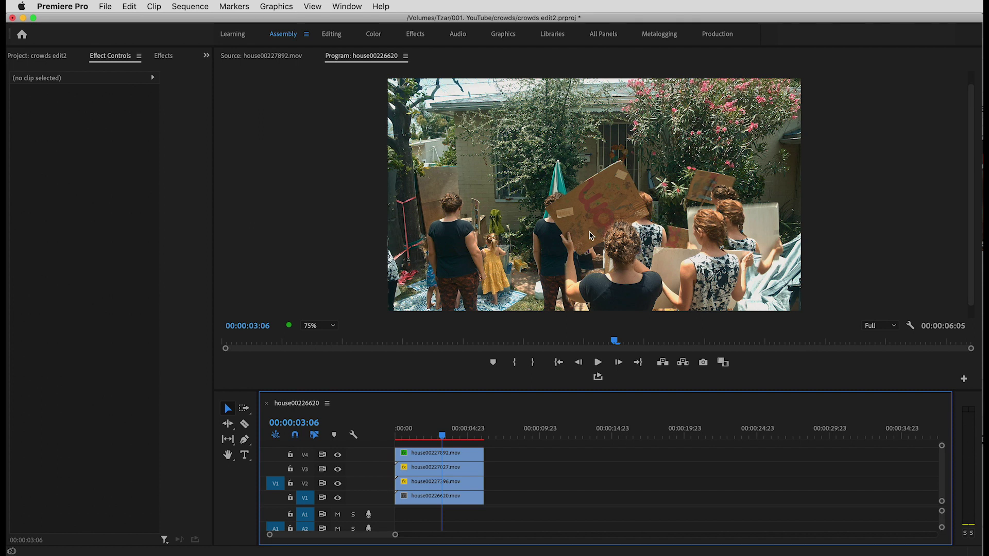
drag(427, 430, 384, 438)
key(space)
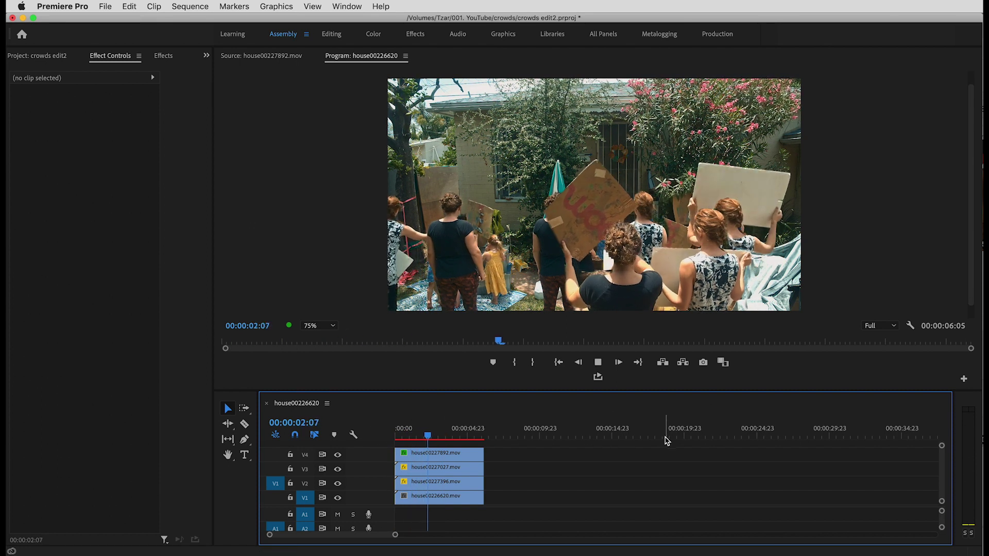
key(space)
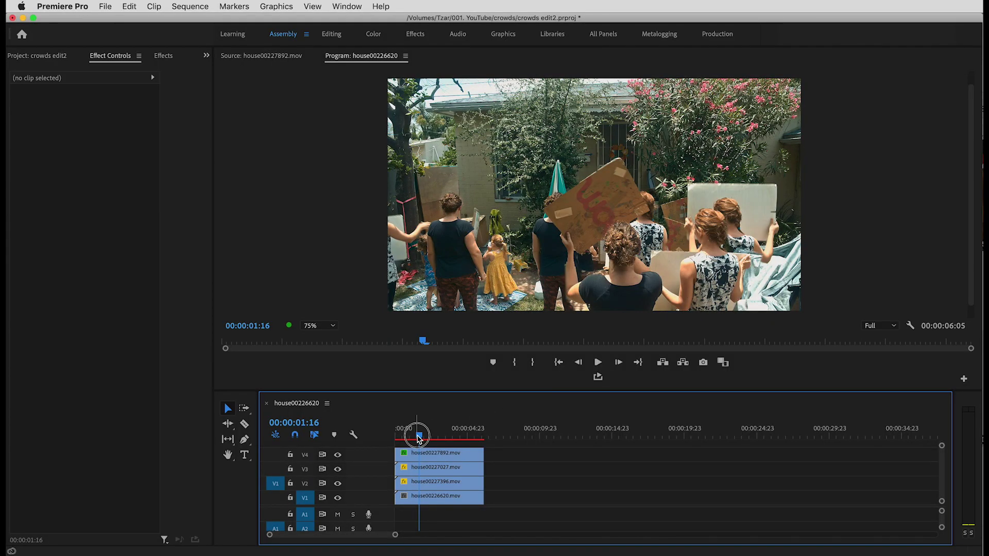
drag(419, 438, 426, 438)
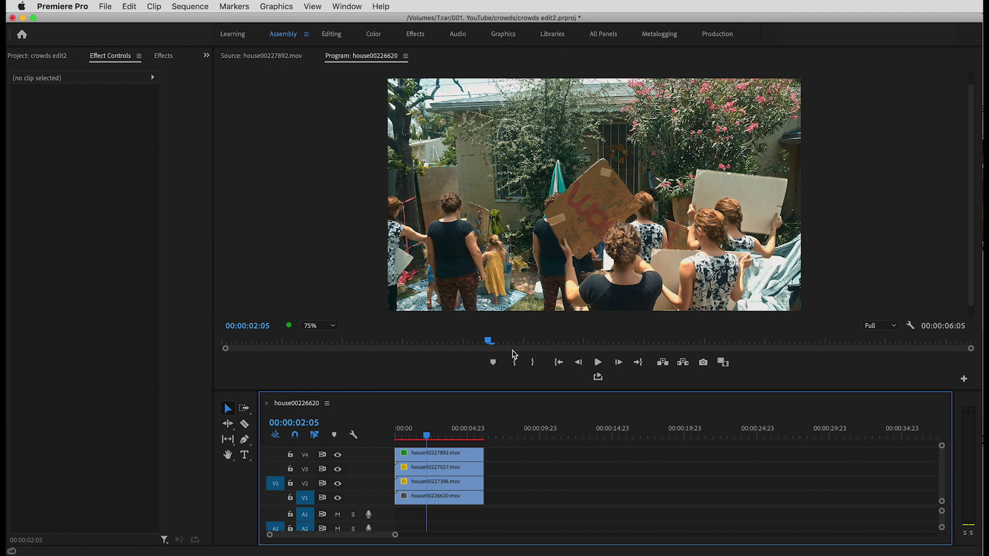
drag(431, 435, 453, 435)
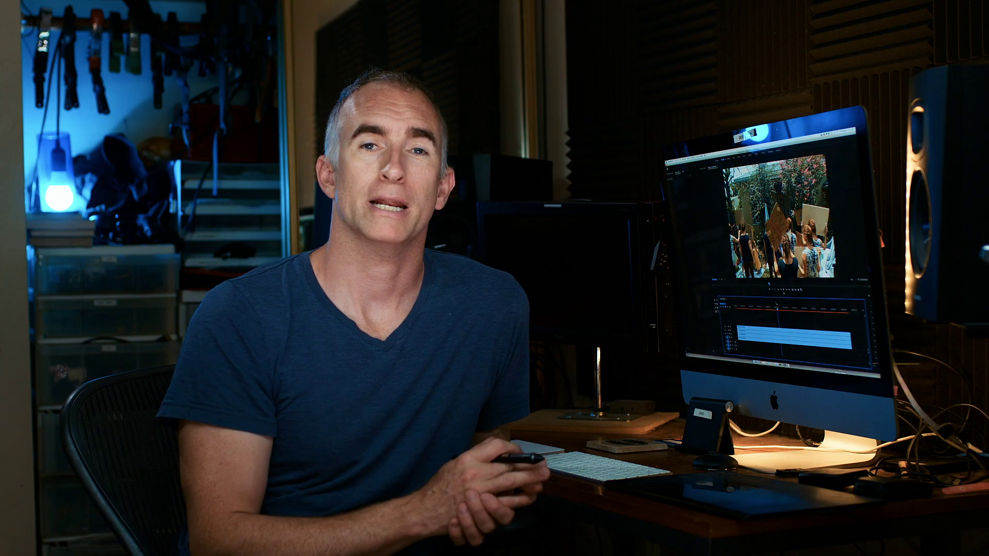